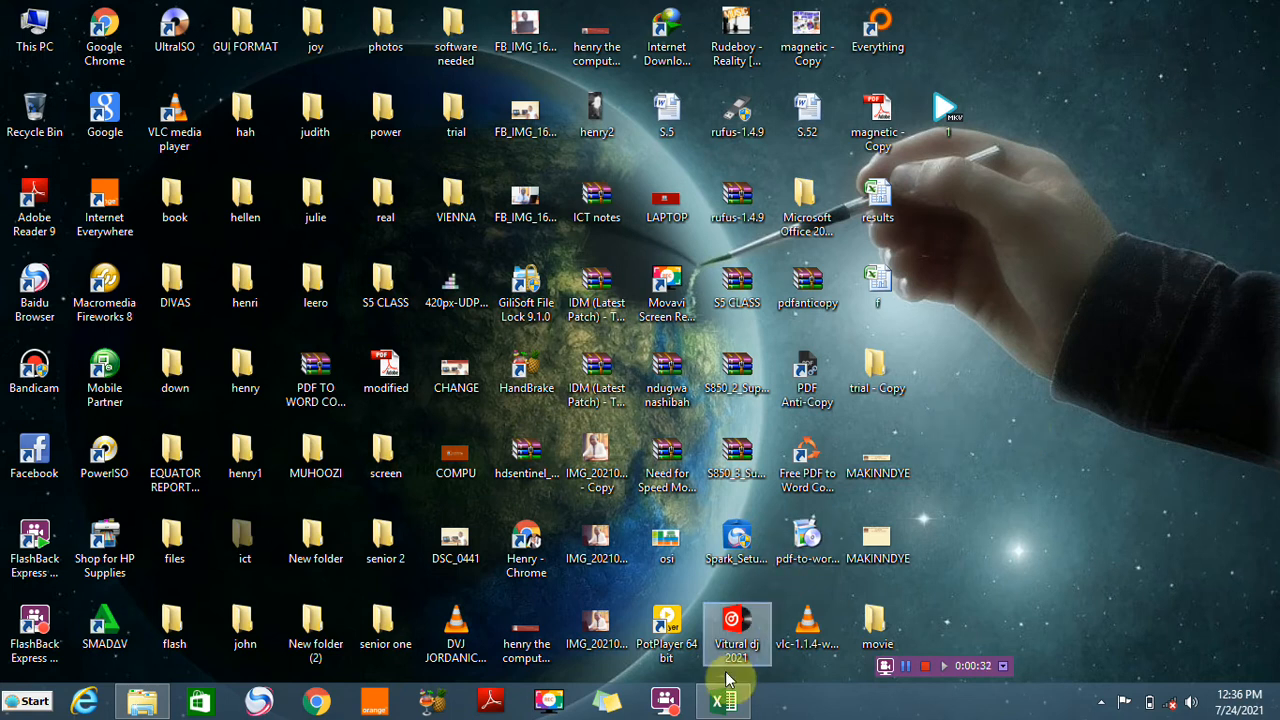
Switch to the open Excel workbook, merge and center B1:G1, and enter the title "SUM, SUMIF AND SUMIFS FUNCTIONS" there
left_click(718, 704)
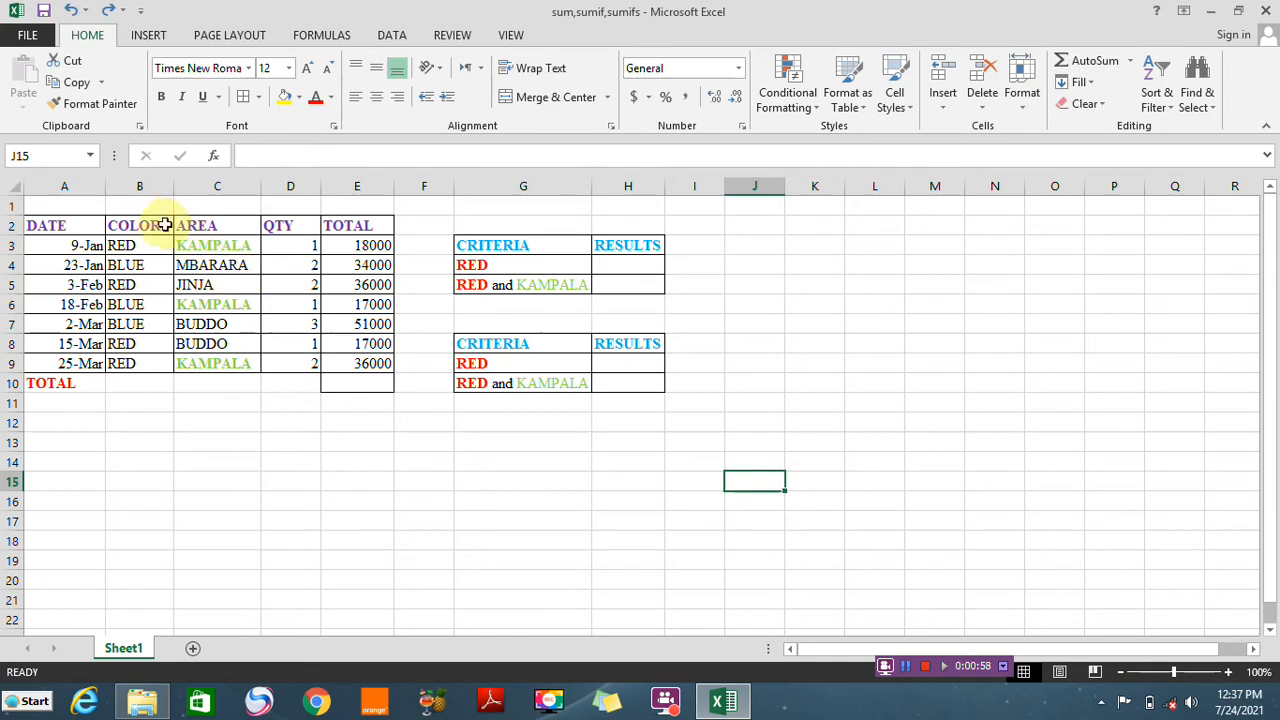
left_click_drag(139, 207, 486, 198)
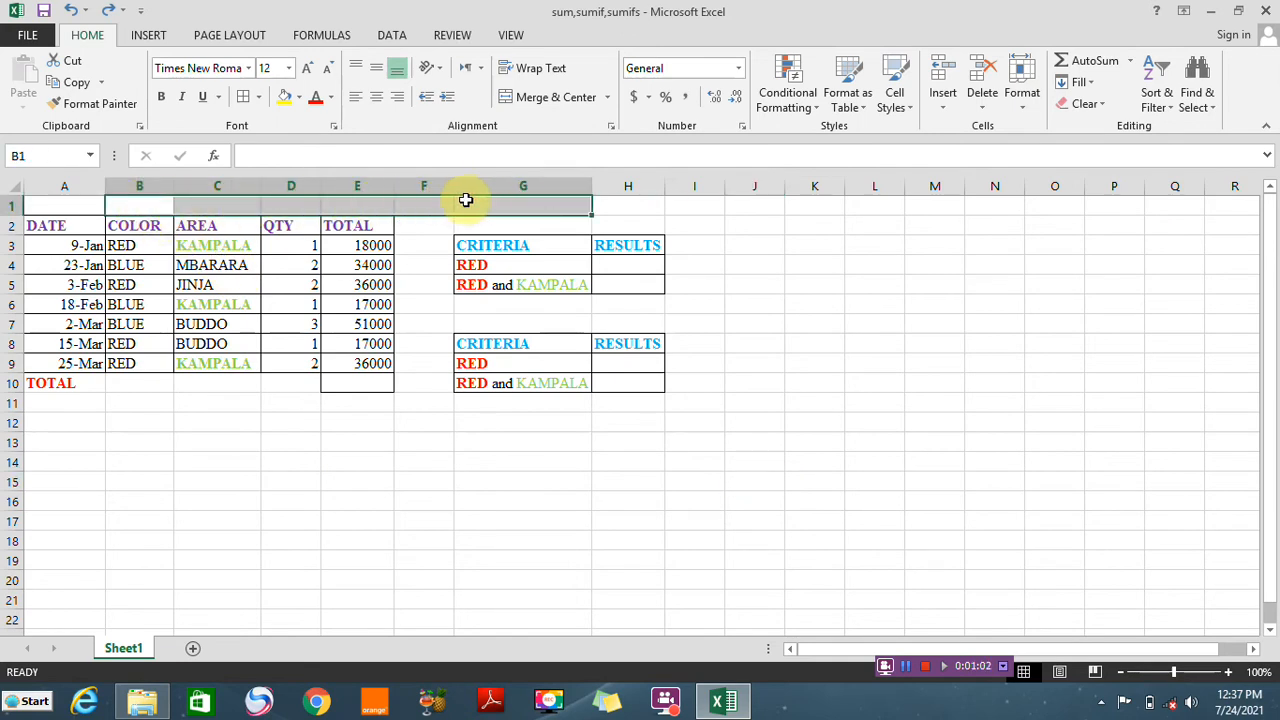
left_click(541, 100)
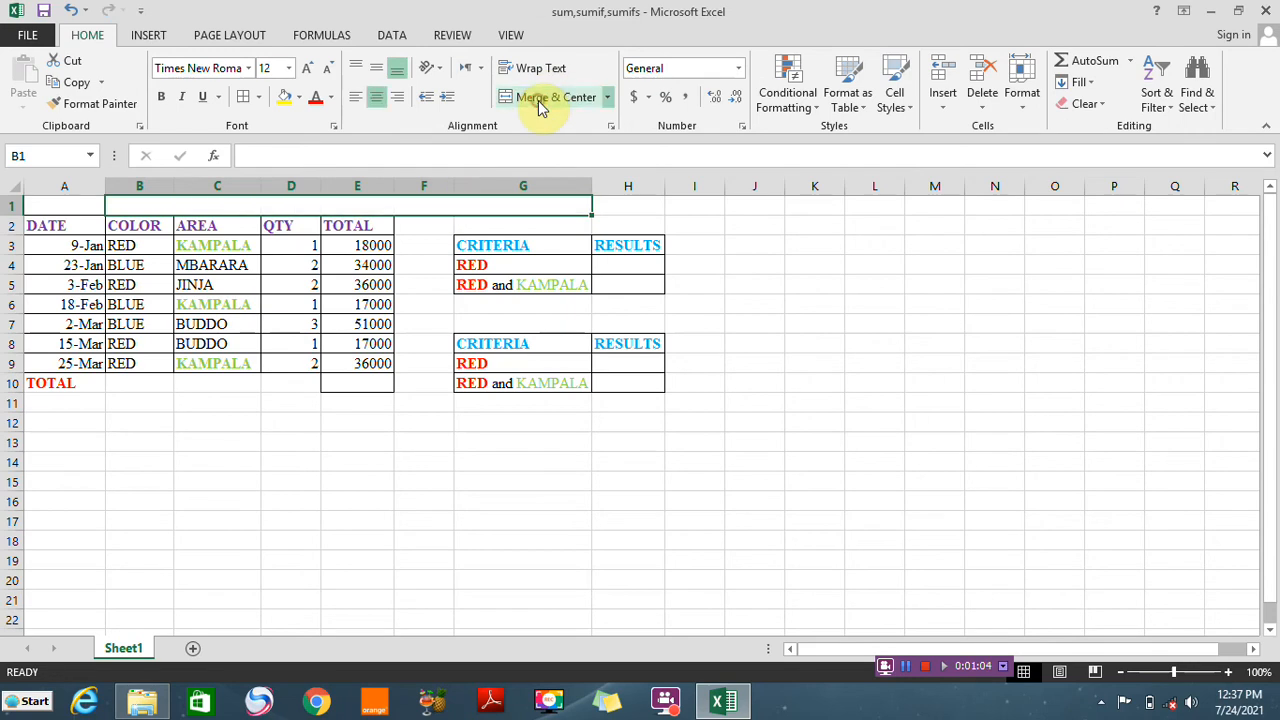
type("SUM, SU")
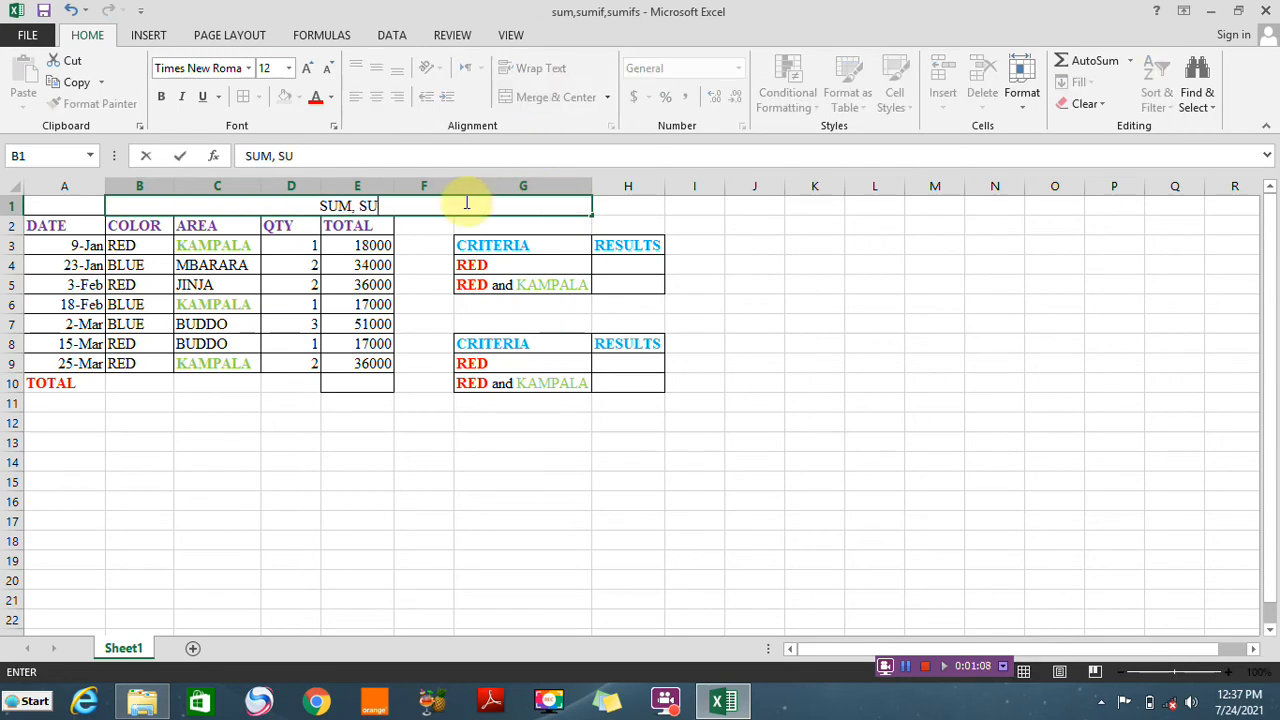
type("MIF A")
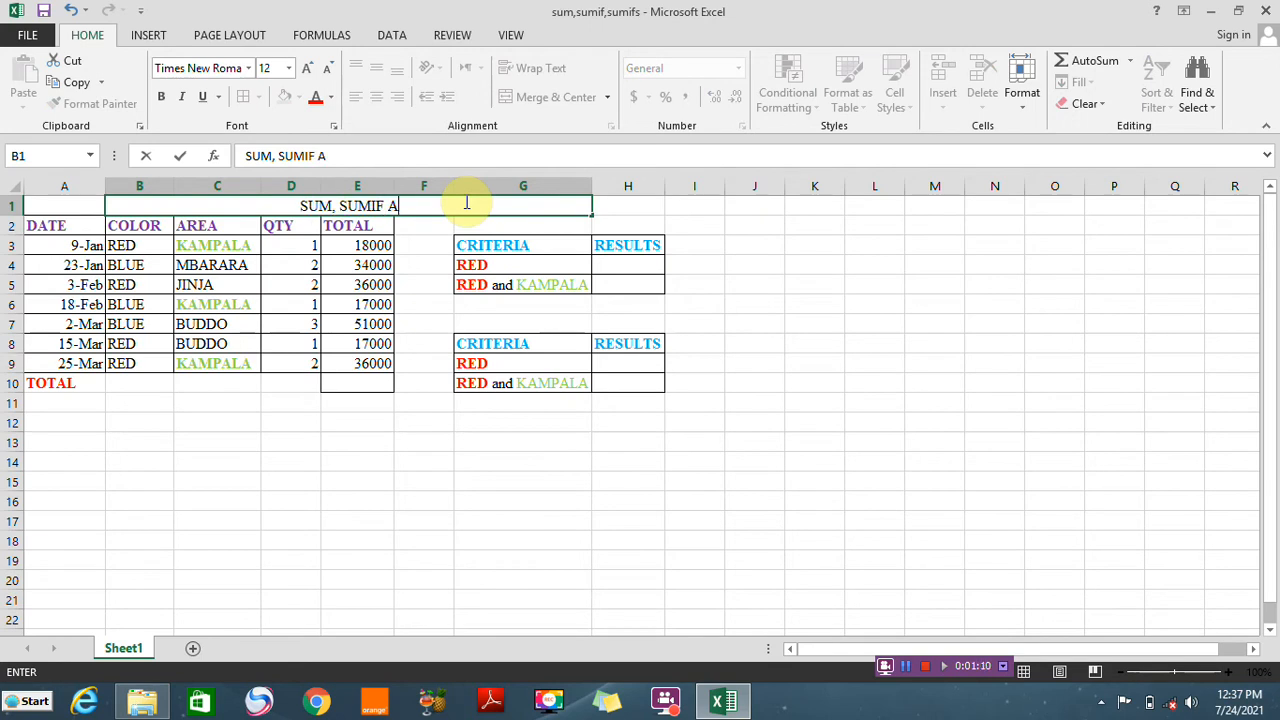
type("ND SUM")
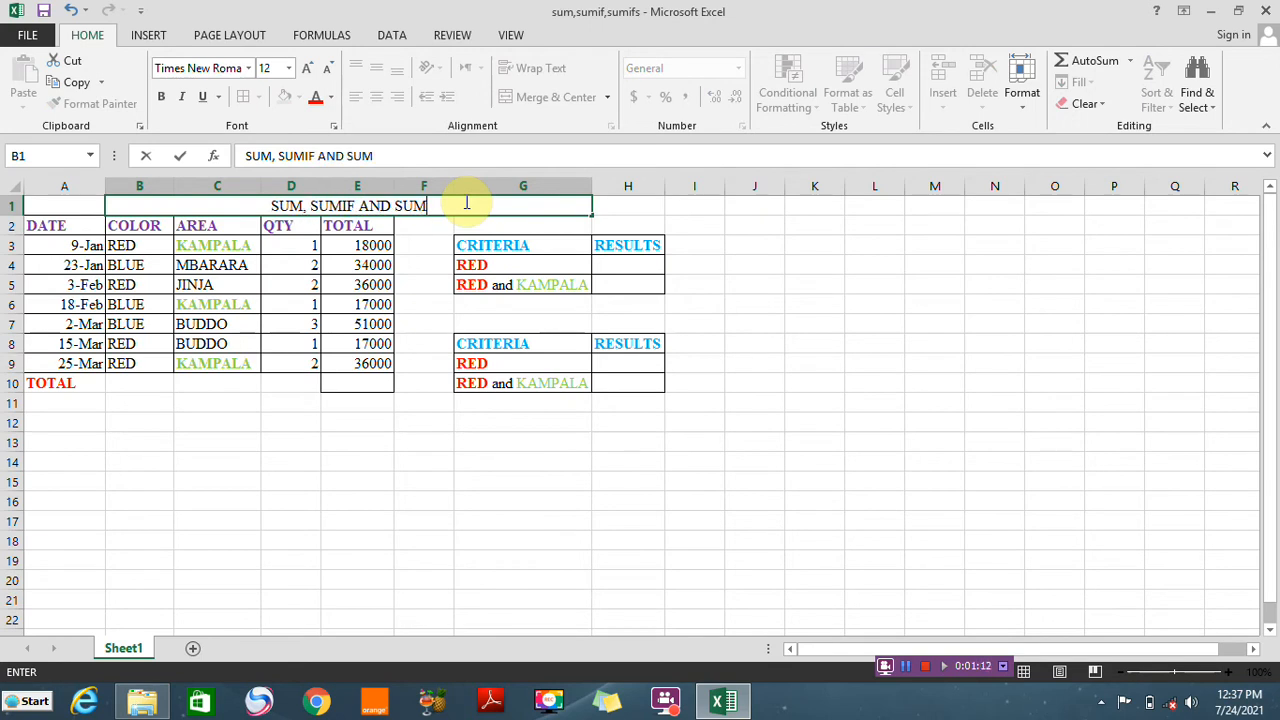
type("IFS F")
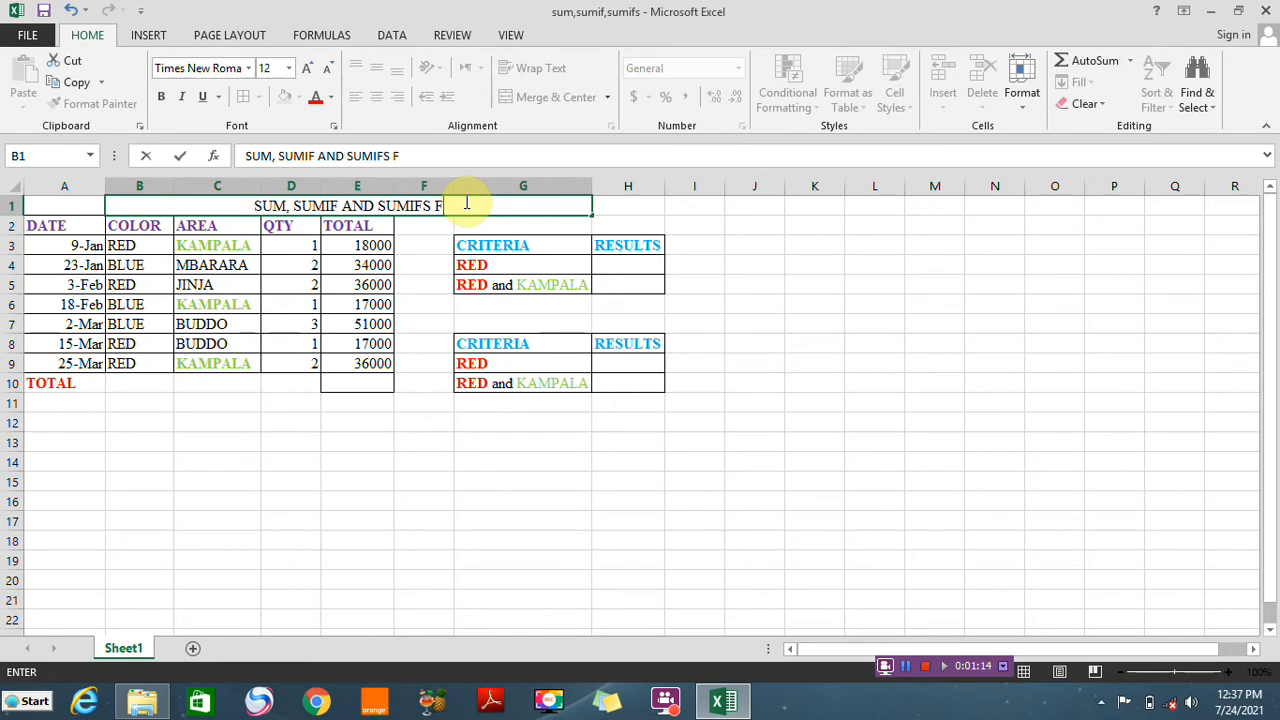
type("UNCTIONS")
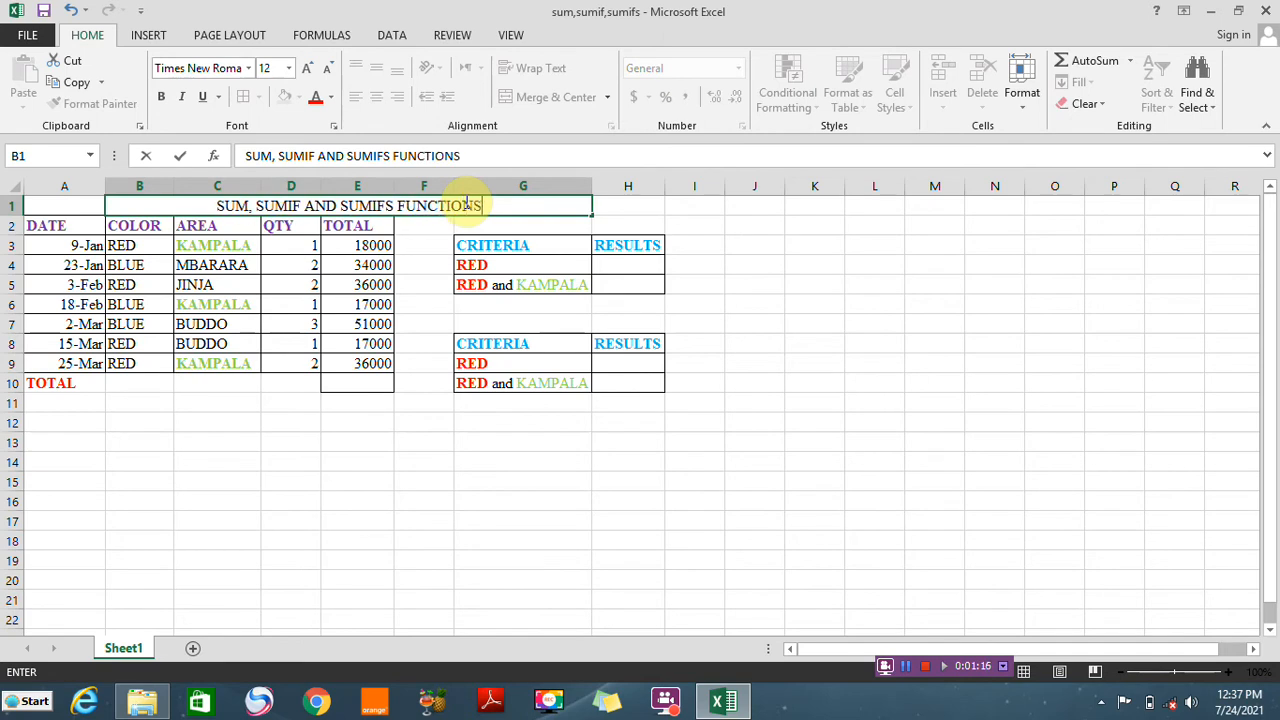
left_click(427, 442)
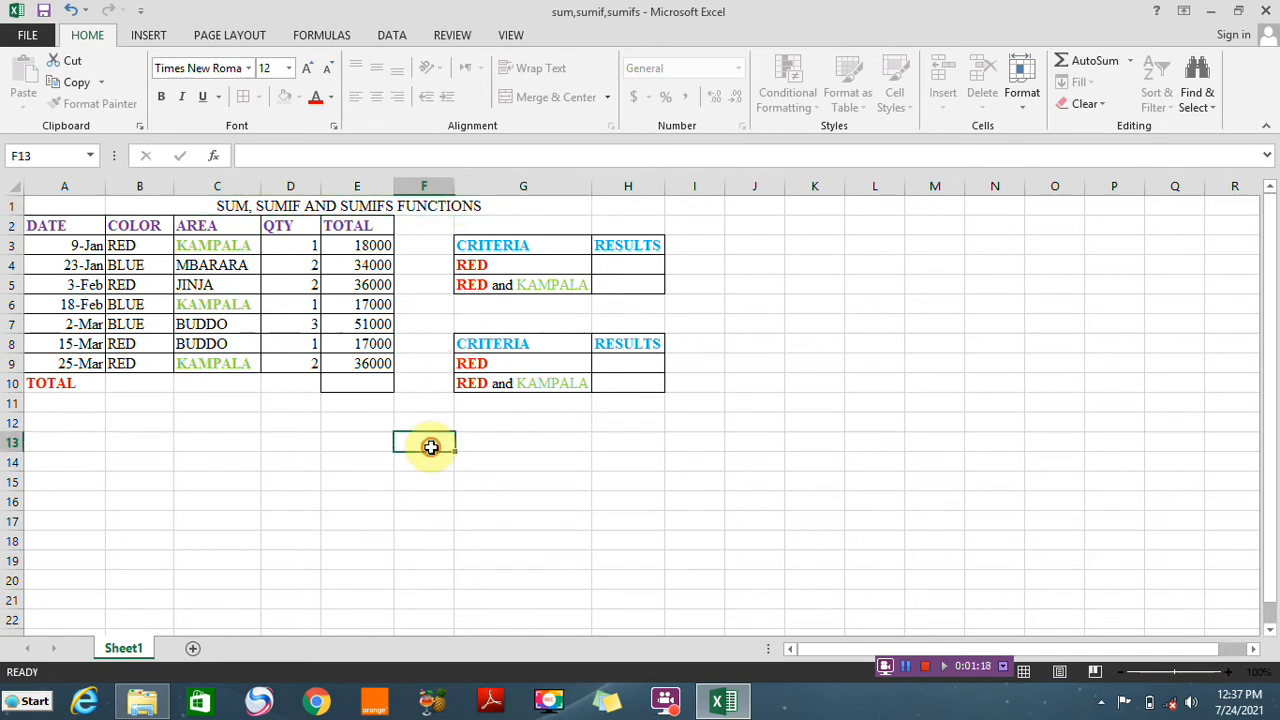
Format the merged title in row 1 as bold with red font color
left_click(418, 207)
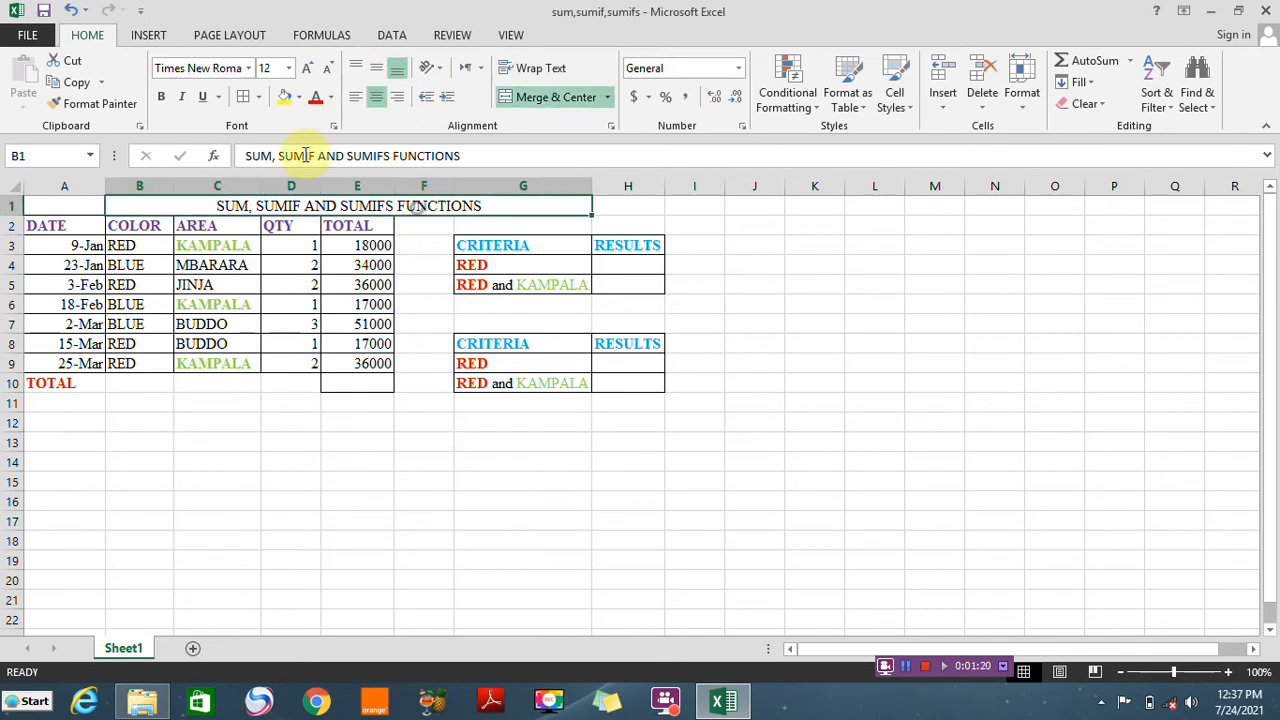
left_click(160, 96)
left_click(316, 97)
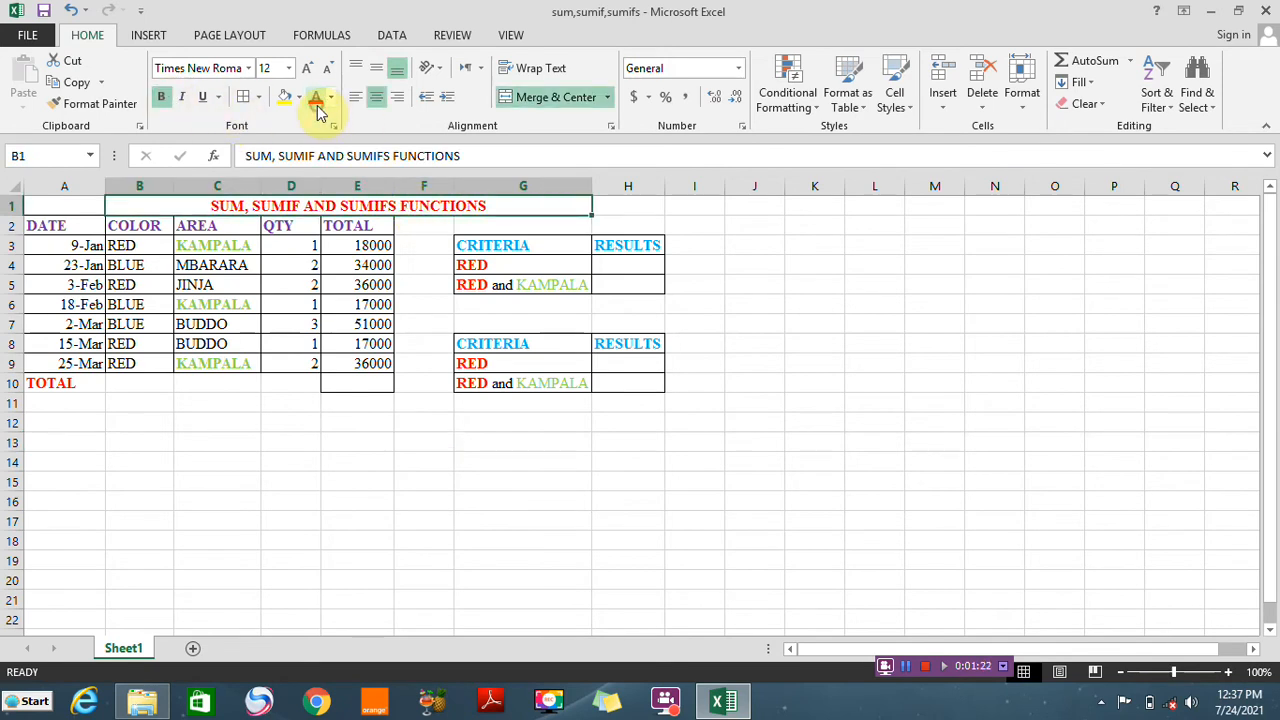
left_click(526, 468)
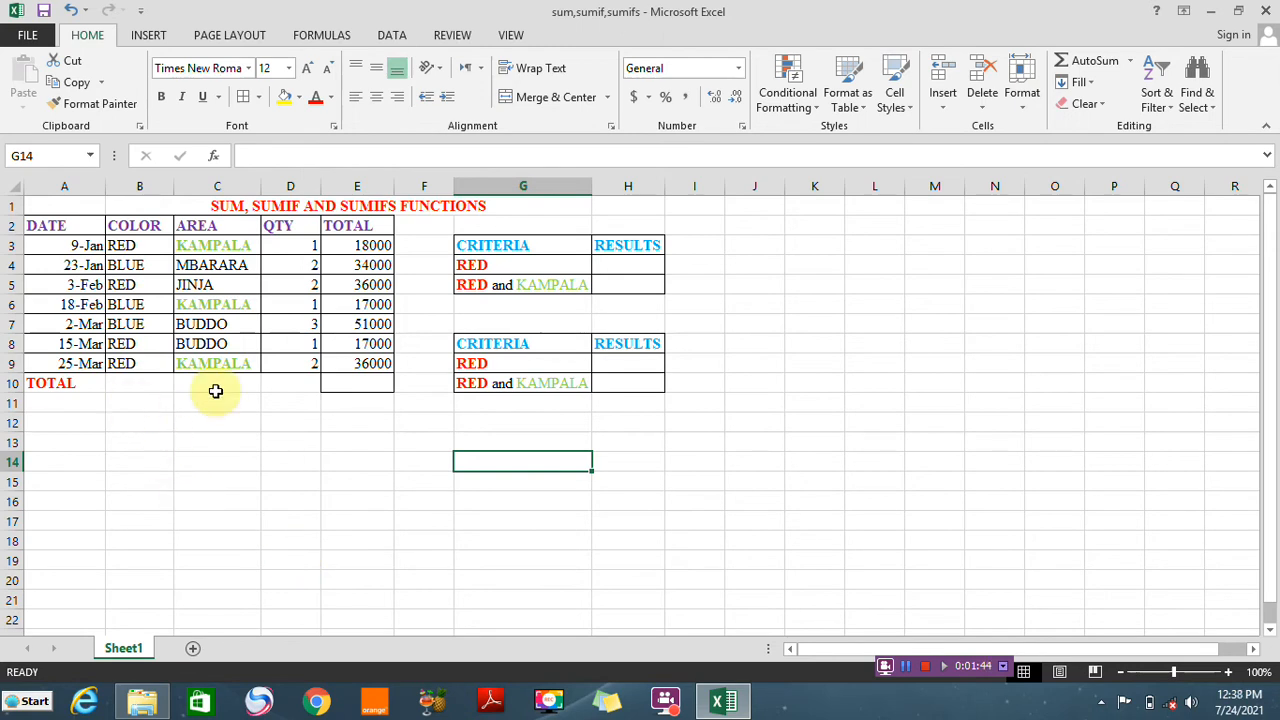
Total the TOTAL column in E10 with a SUM formula over E3:E9
left_click(342, 384)
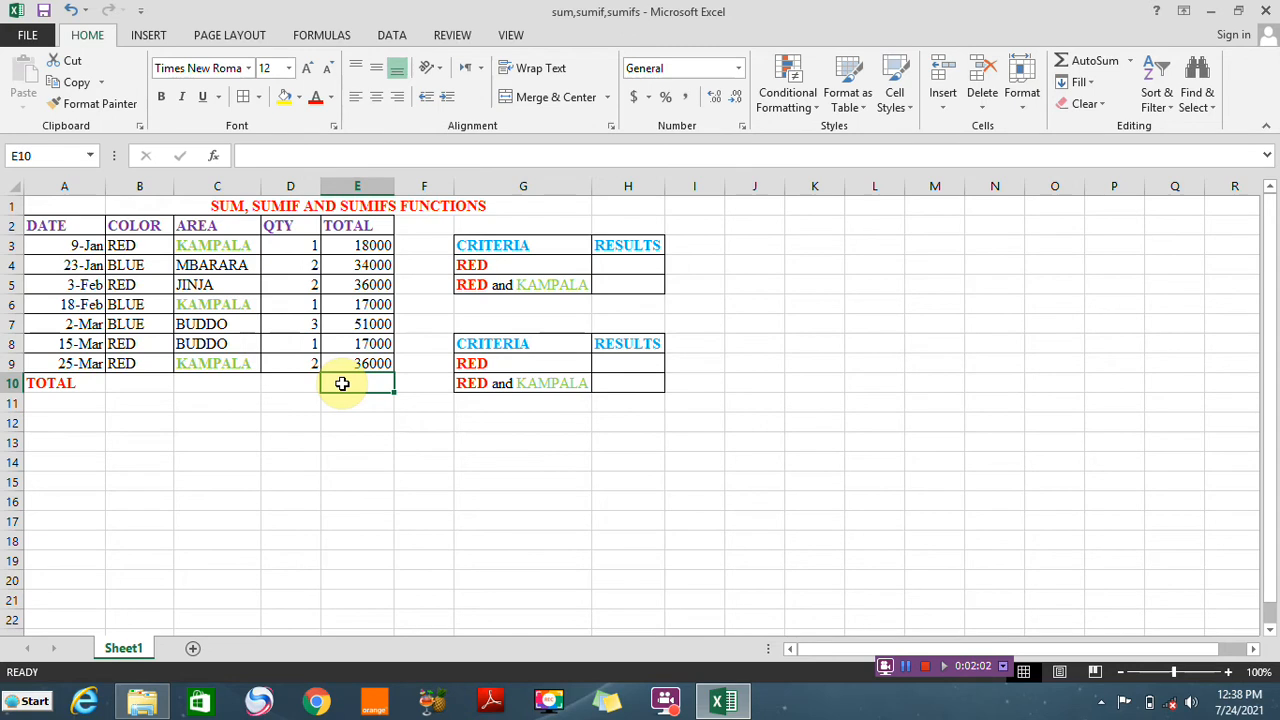
type("=")
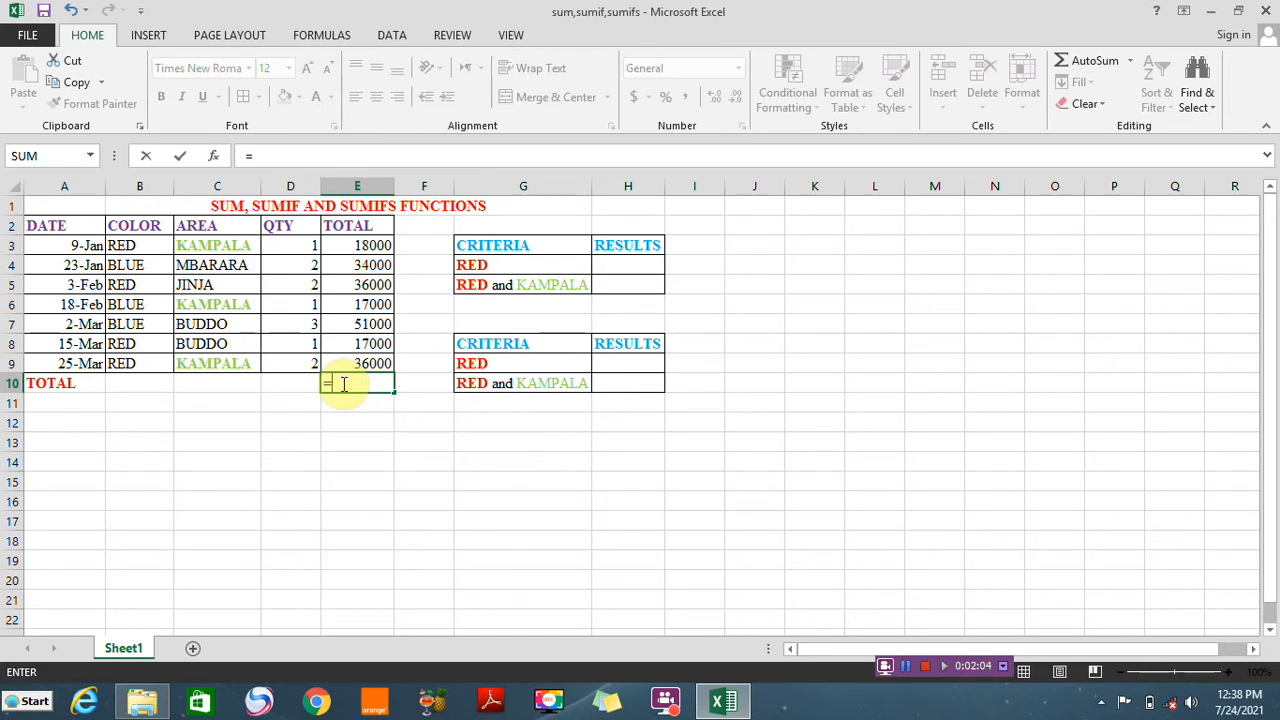
type("SUM")
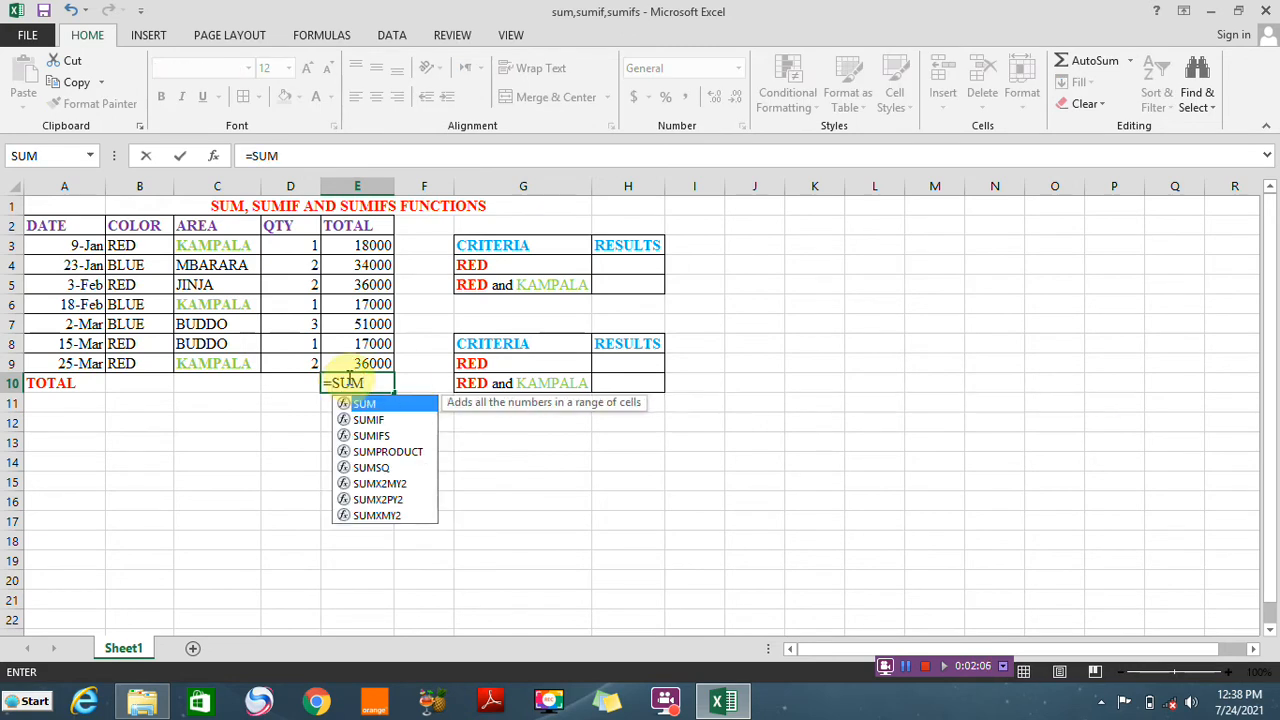
double_click(365, 404)
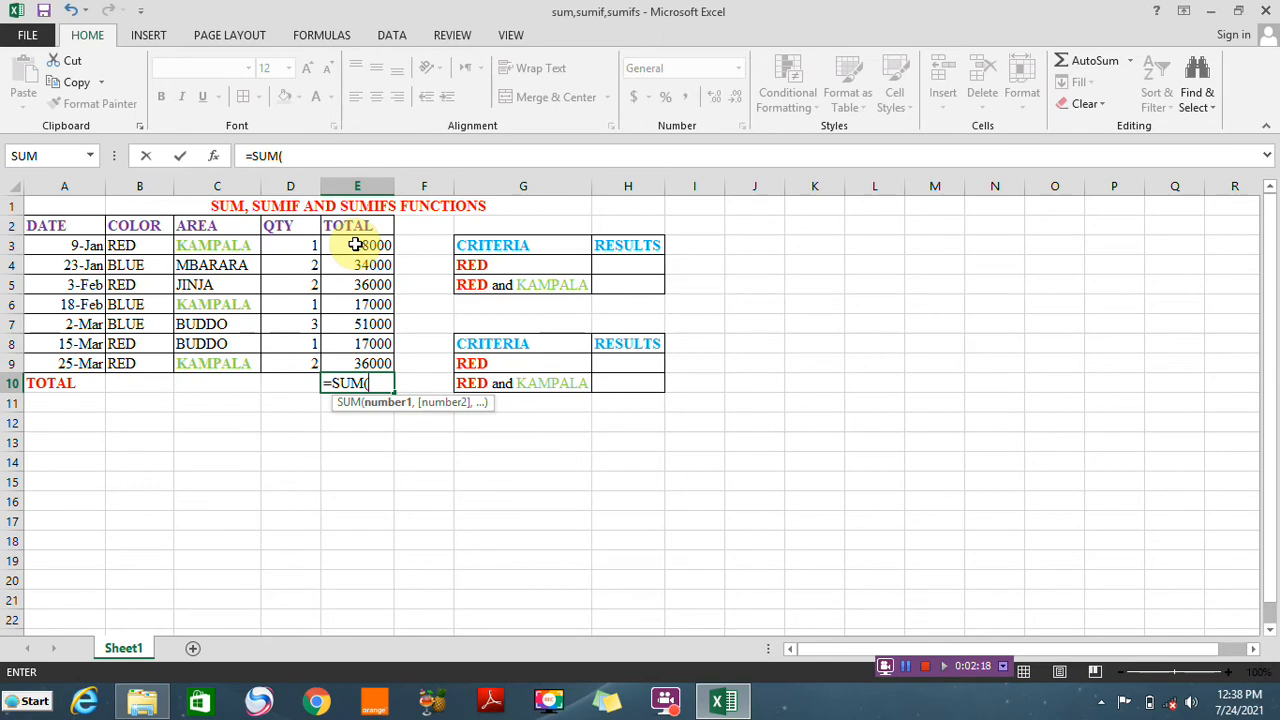
left_click_drag(355, 245, 350, 362)
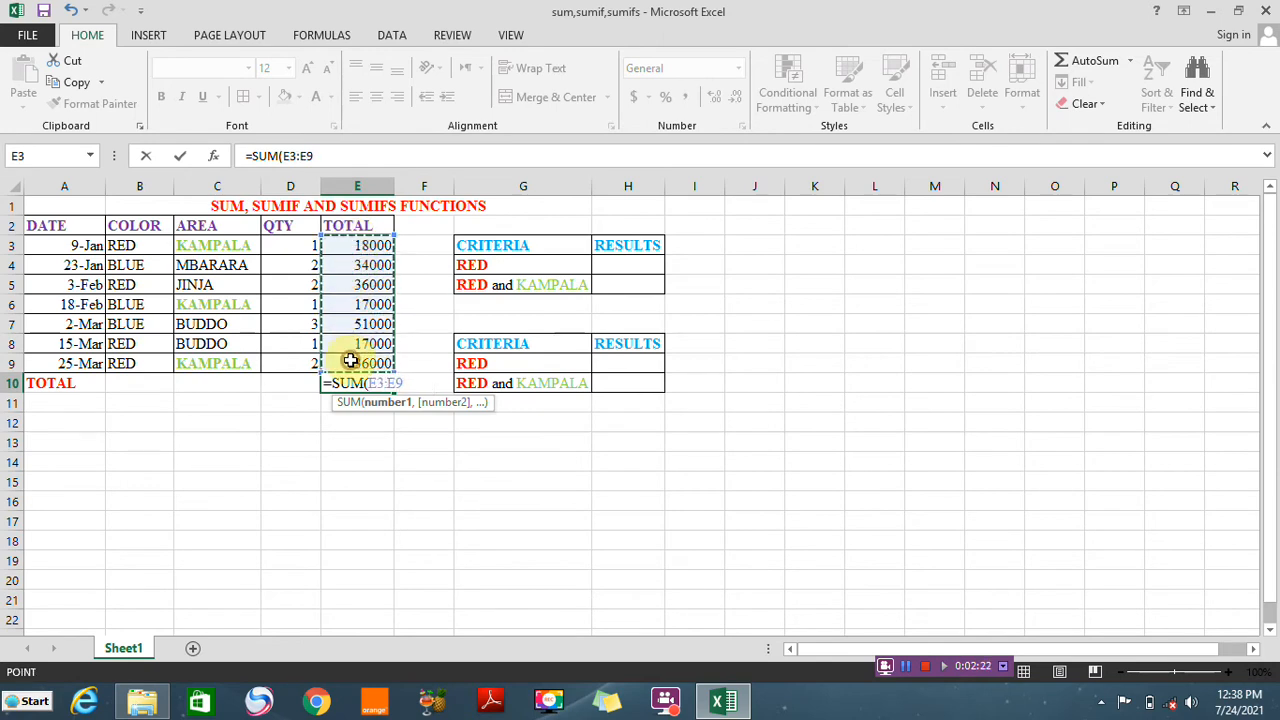
key("Return")
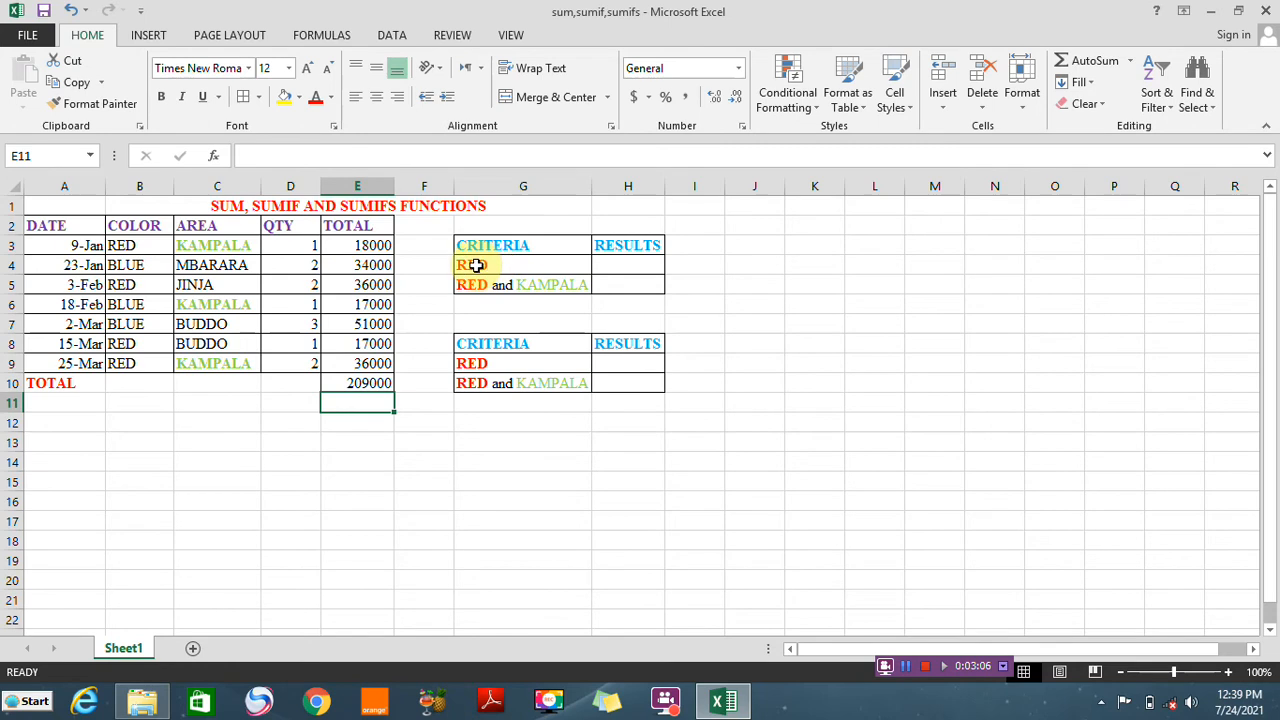
In H4, enter a SUMIF formula that adds E3:E9 where the colors in B3:B9 match "RED"
left_click(612, 264)
type("=")
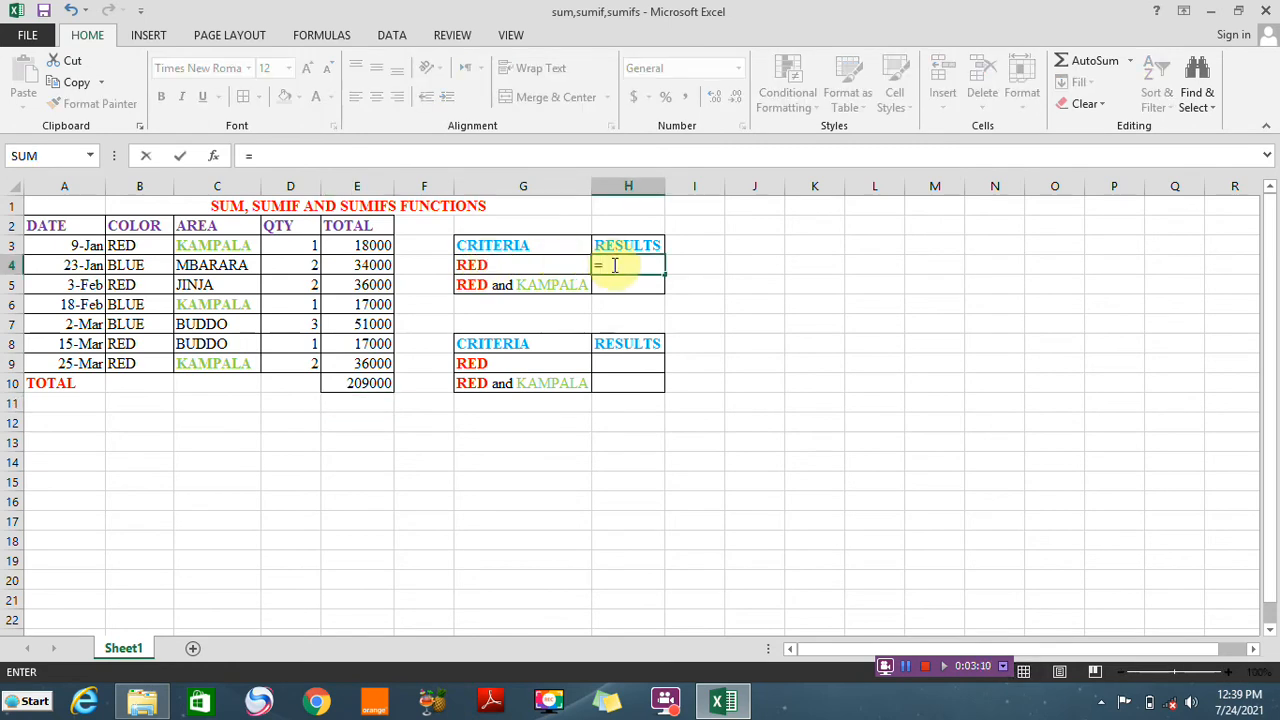
type("SUMIF")
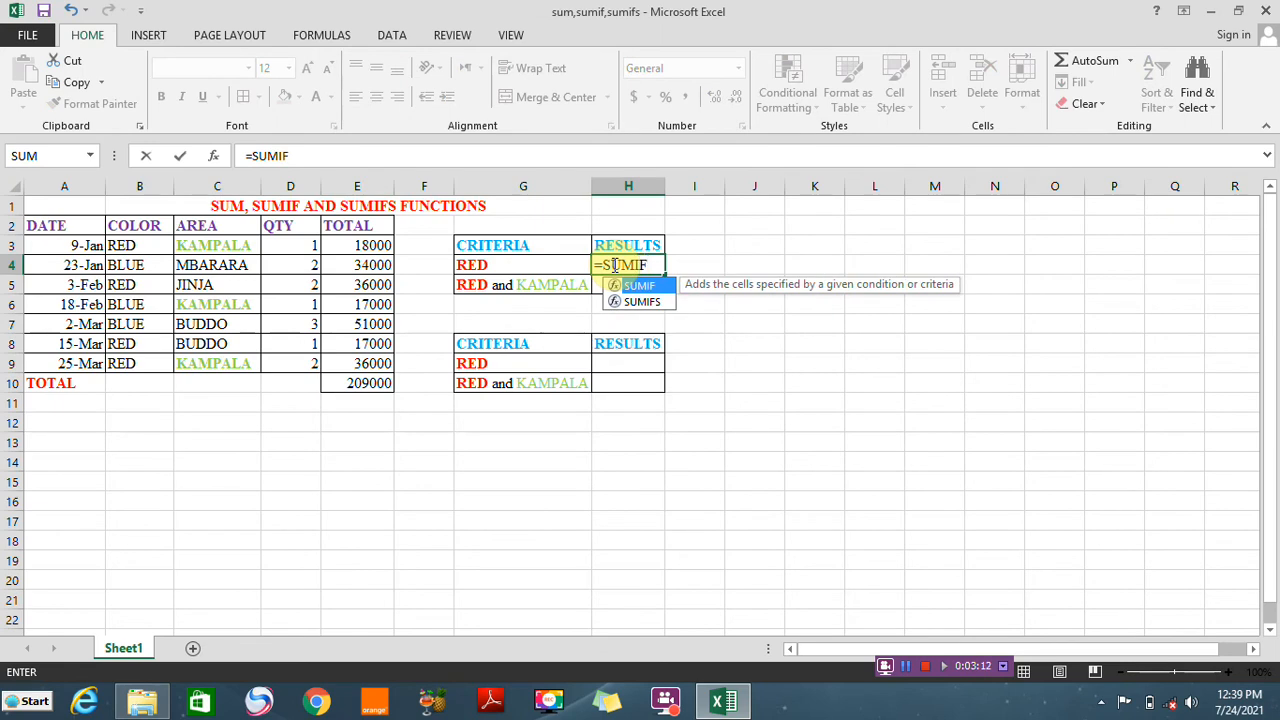
double_click(640, 287)
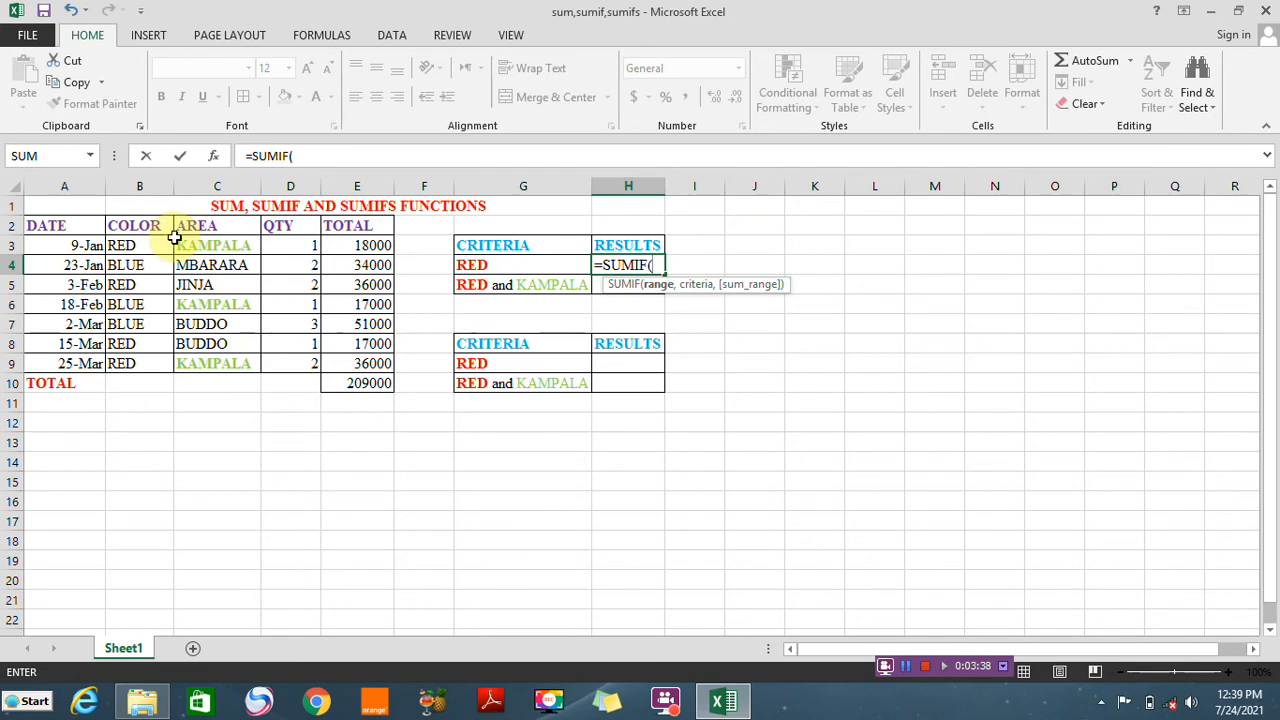
left_click(142, 244)
mouse_move(142, 244)
left_mouse_down()
mouse_move(152, 364)
mouse_move(147, 246)
left_mouse_up()
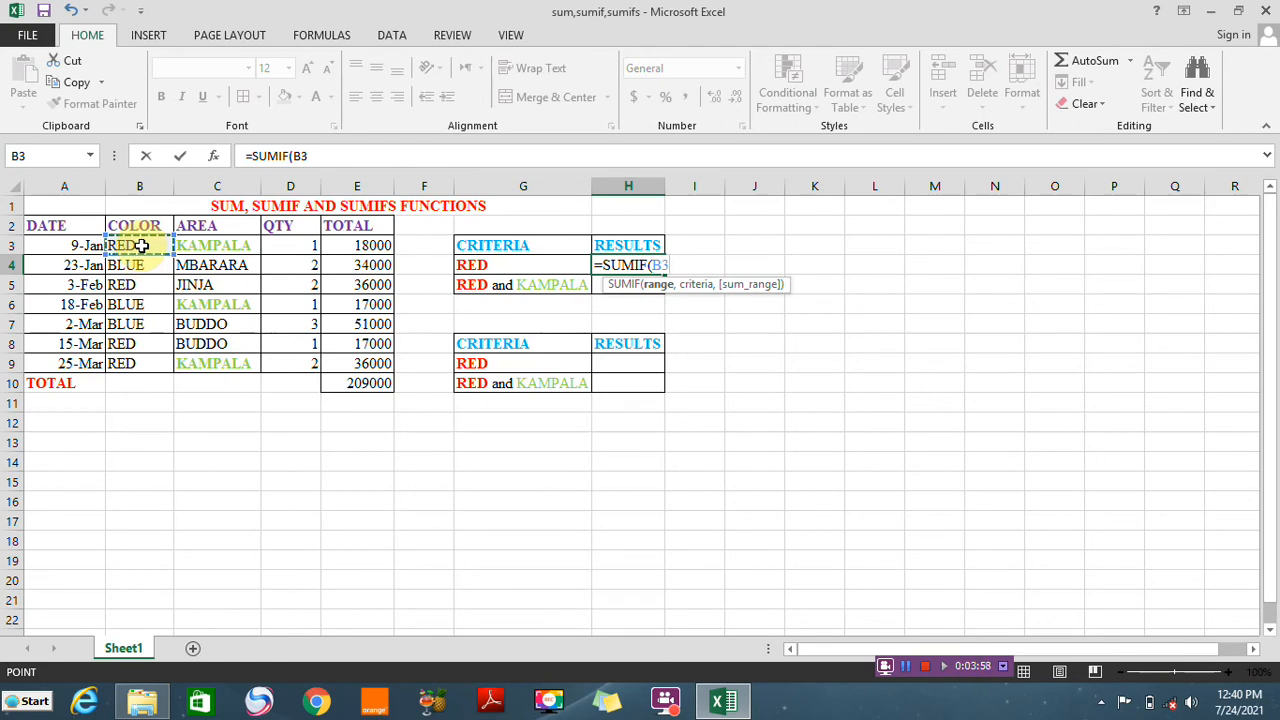
key("ctrl+shift+Down")
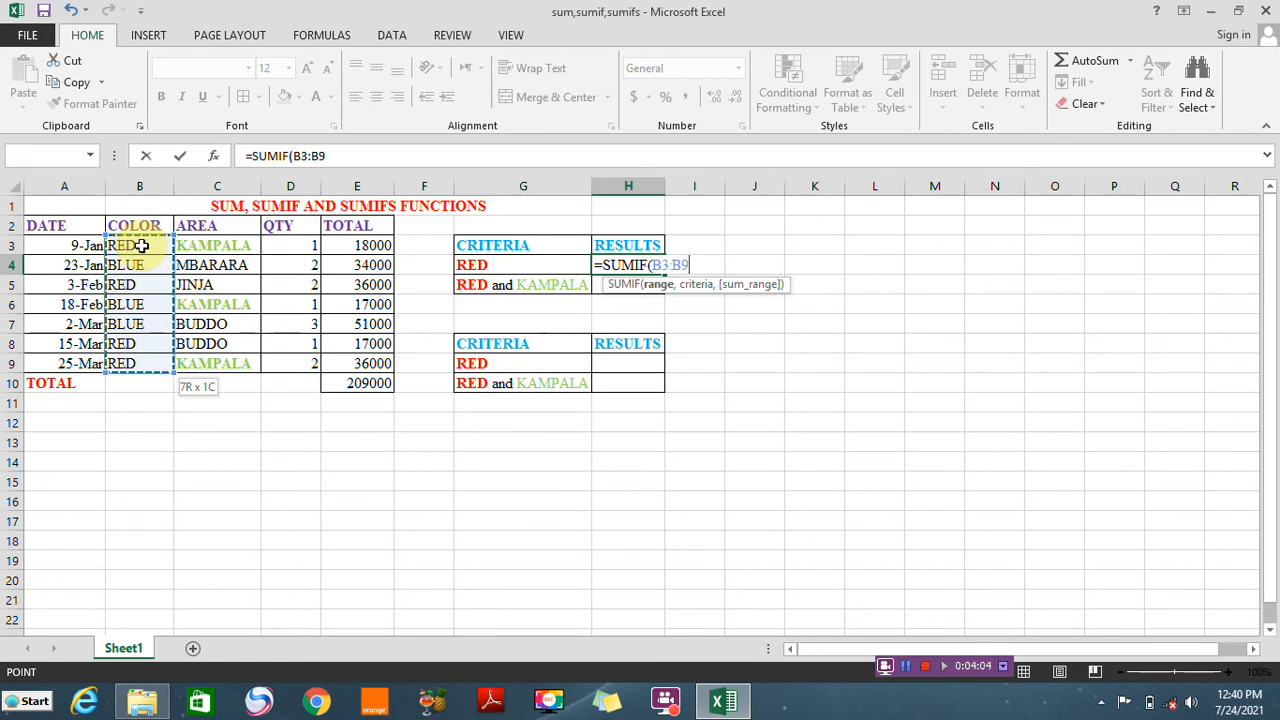
type(",")
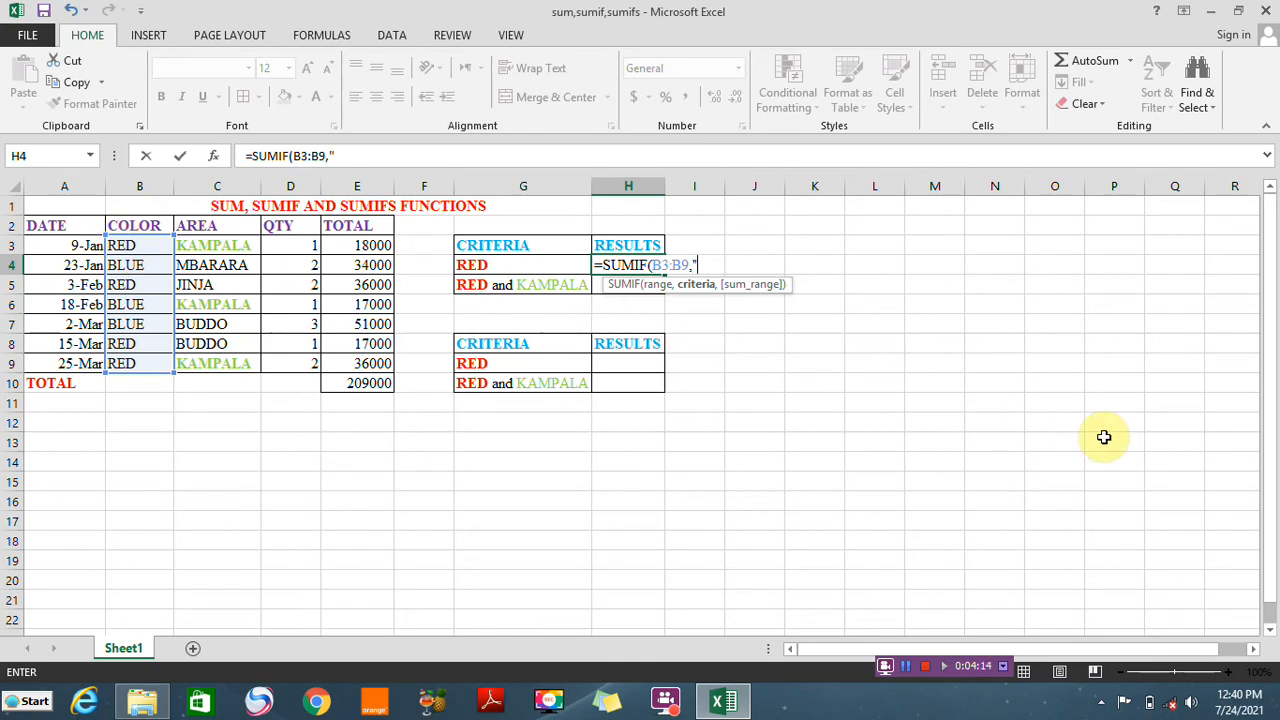
type("ED\",")
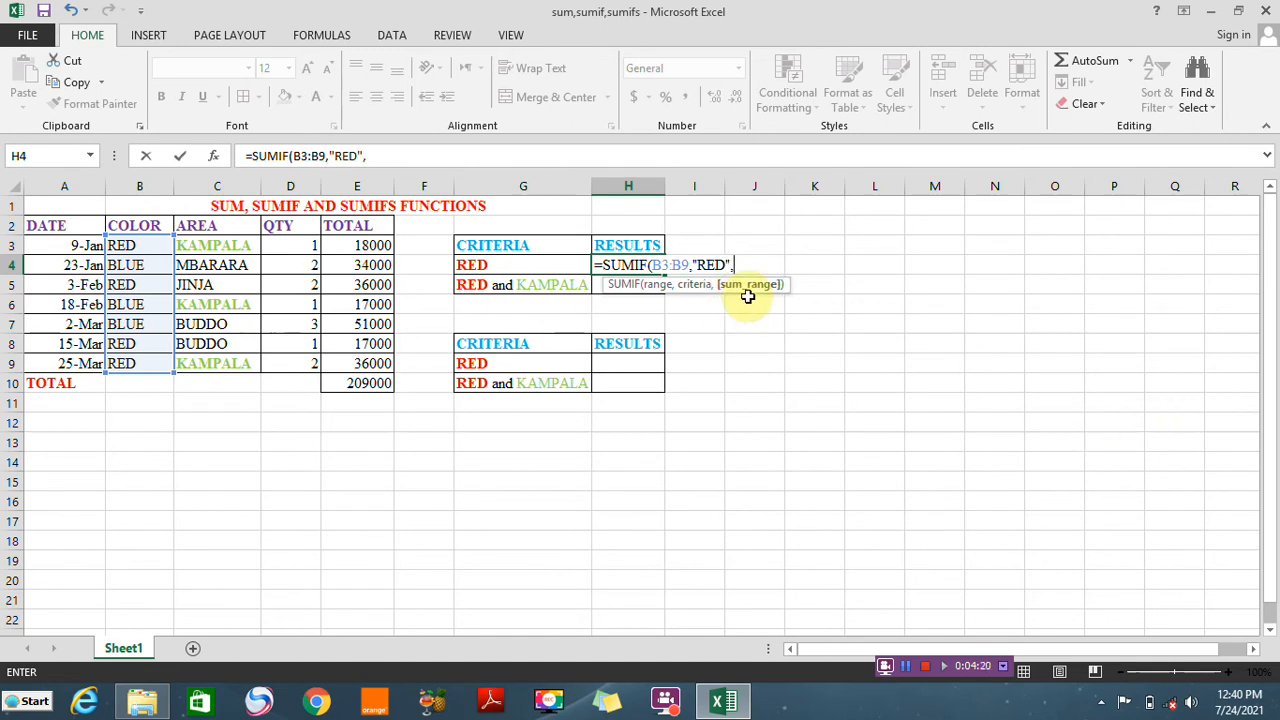
left_click(361, 243)
left_click_drag(361, 243, 360, 357)
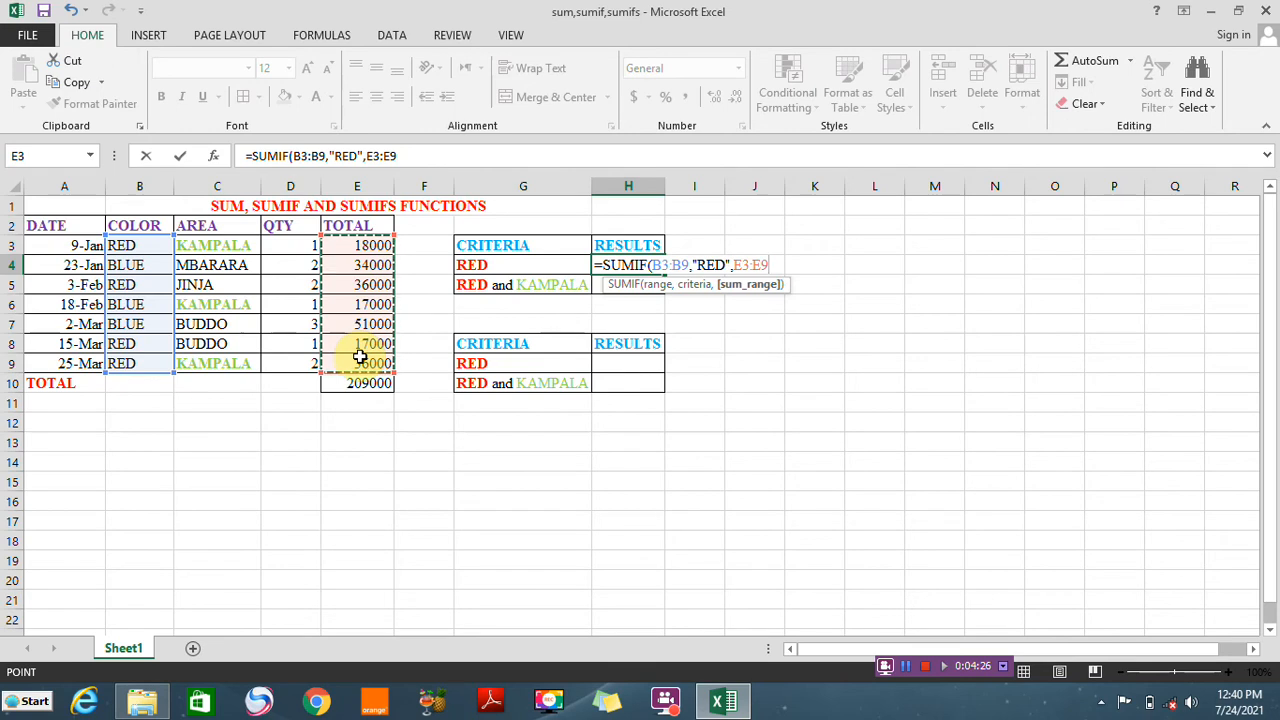
type(")")
key("Return")
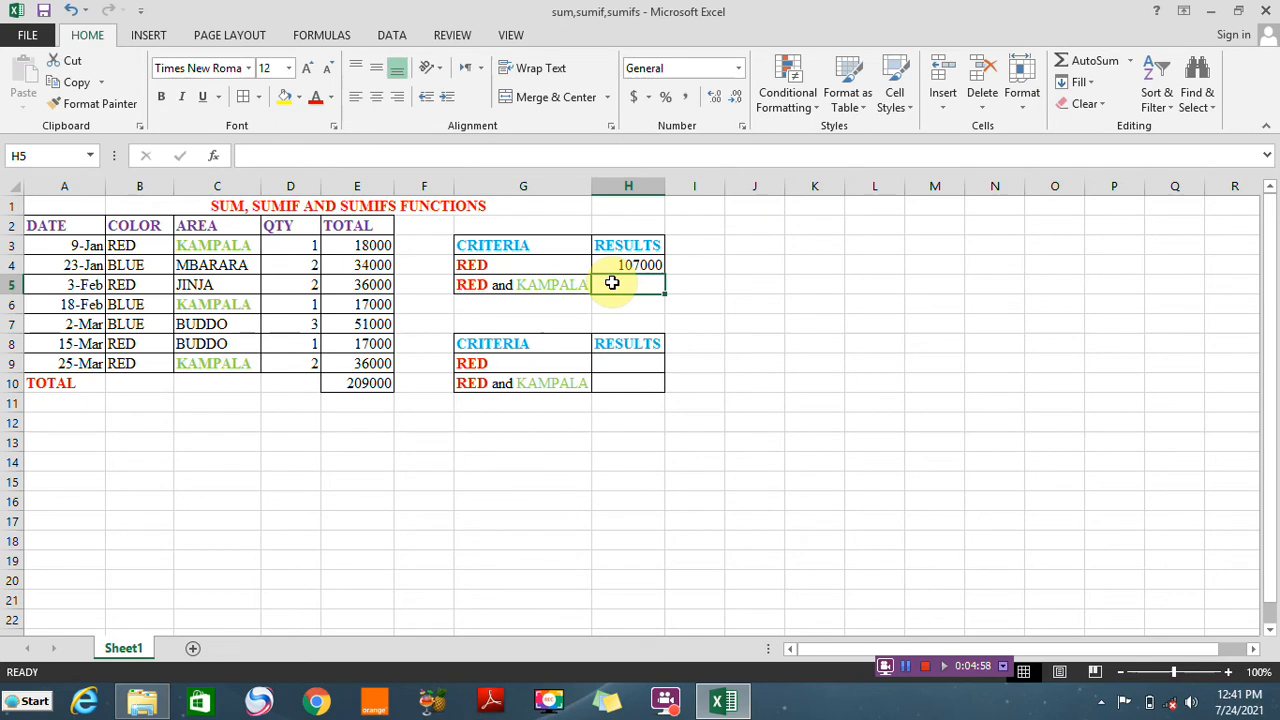
In H5, enter a SUMIFS formula that adds E3:E9 where B3:B9 matches "RED" and C3:C9 matches "KAMPALA"
type("=SU")
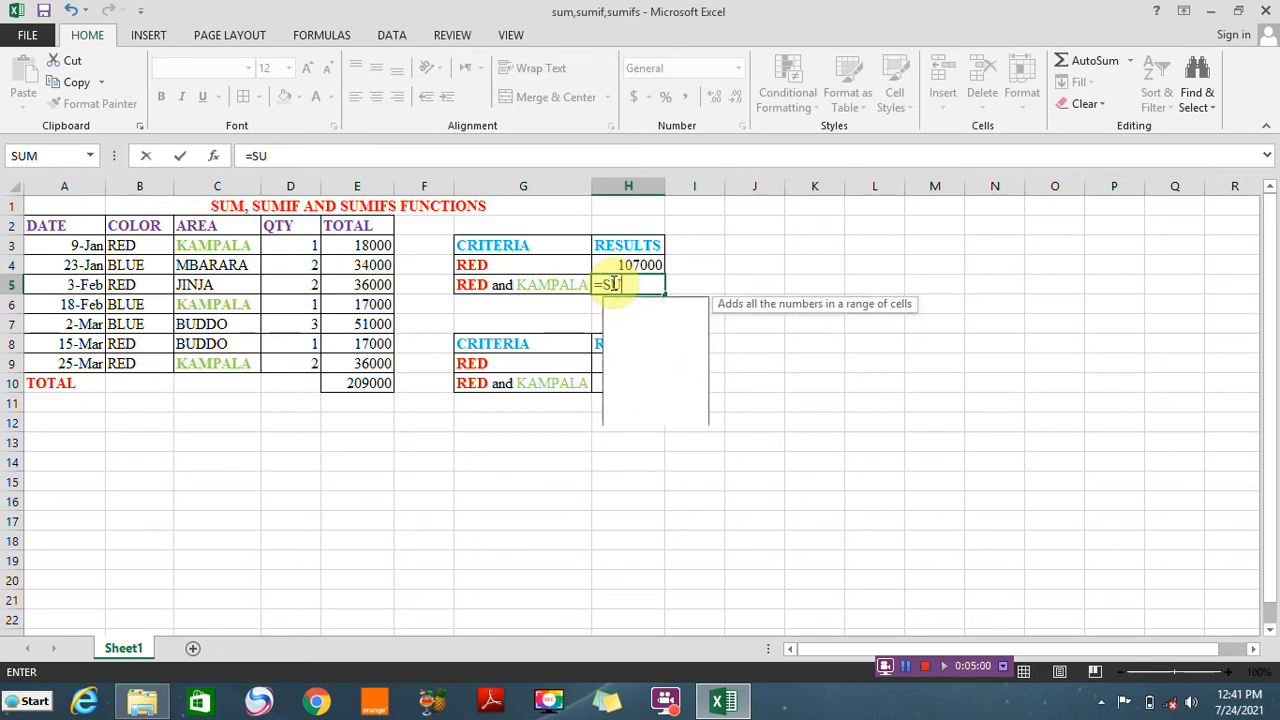
type("MIF")
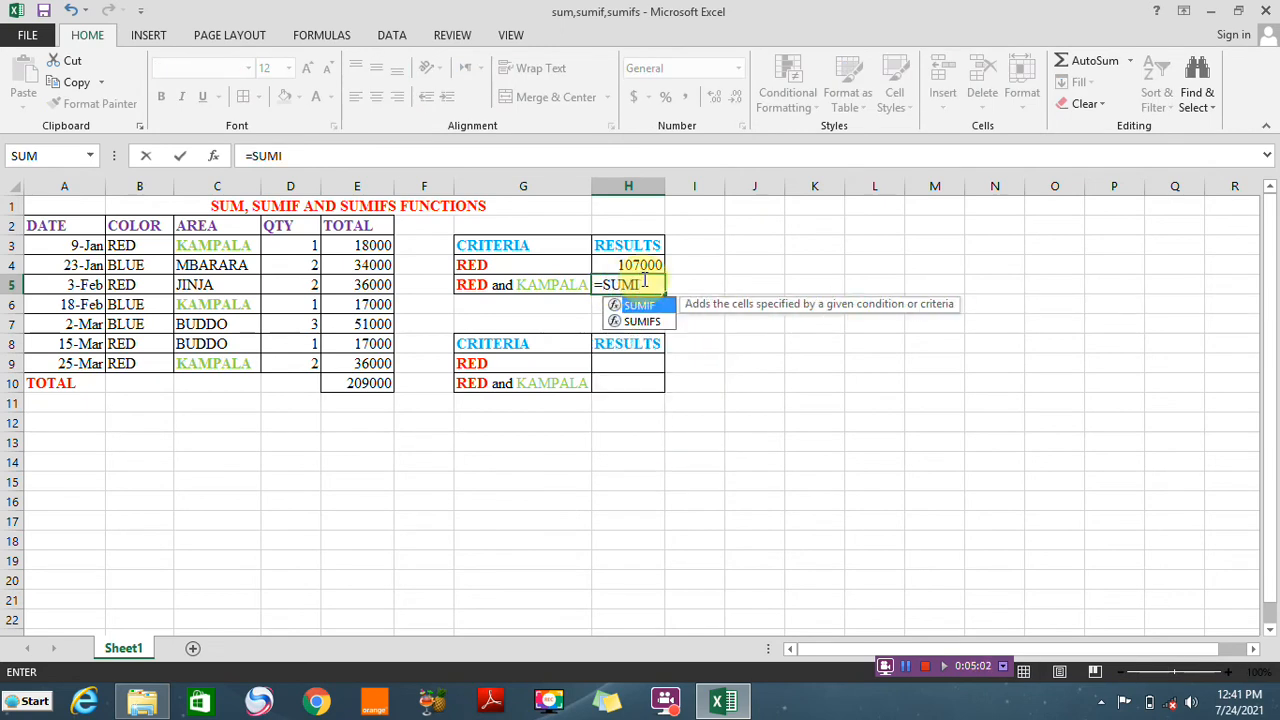
double_click(638, 318)
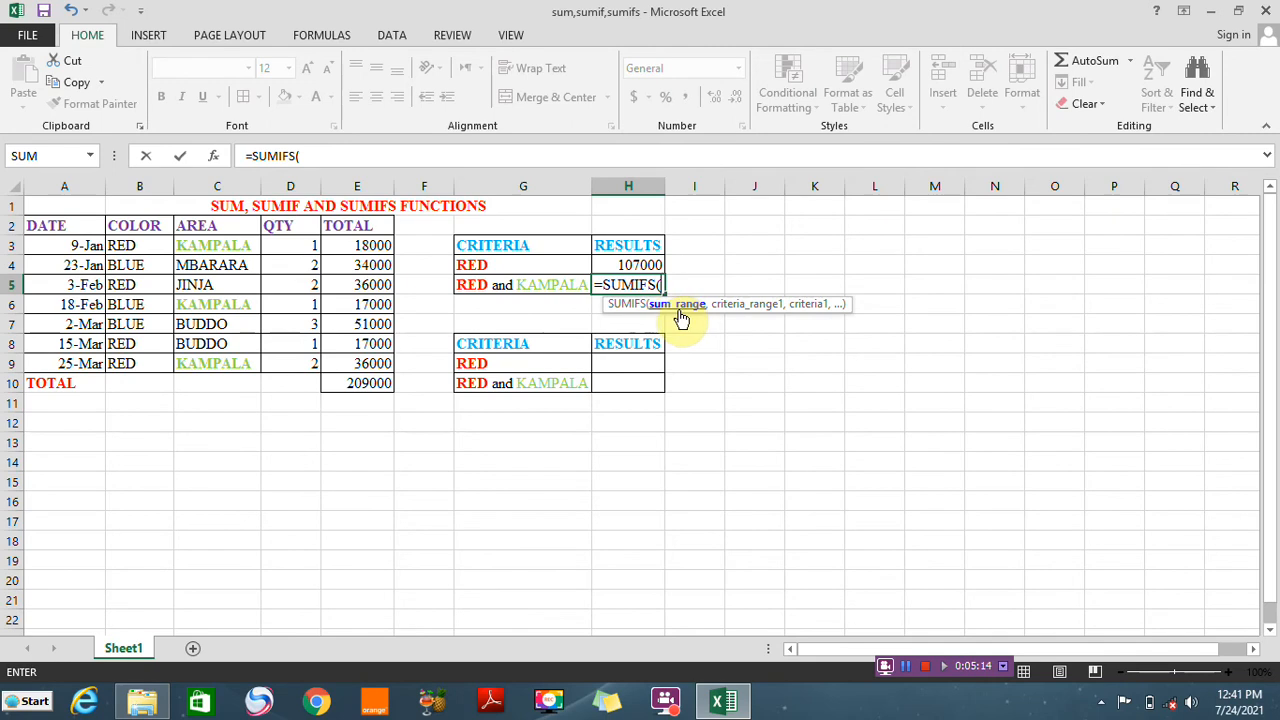
left_click_drag(347, 247, 352, 355)
type(",")
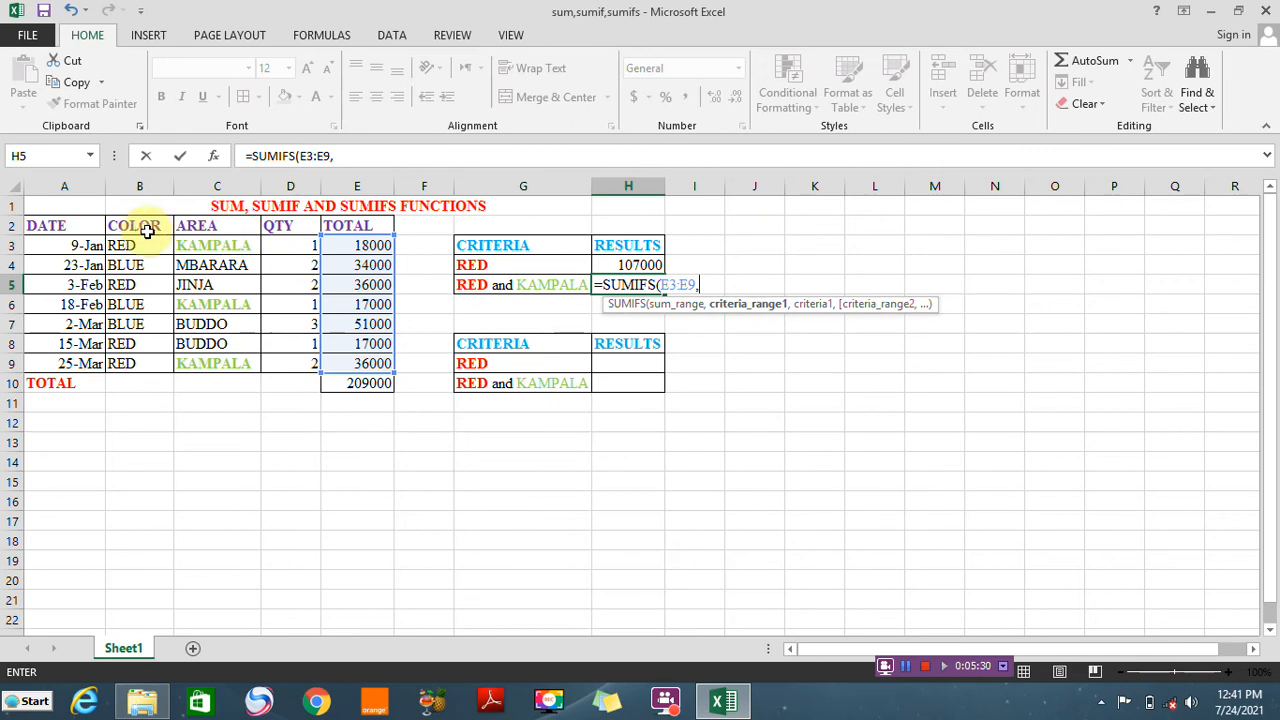
left_click_drag(126, 244, 129, 358)
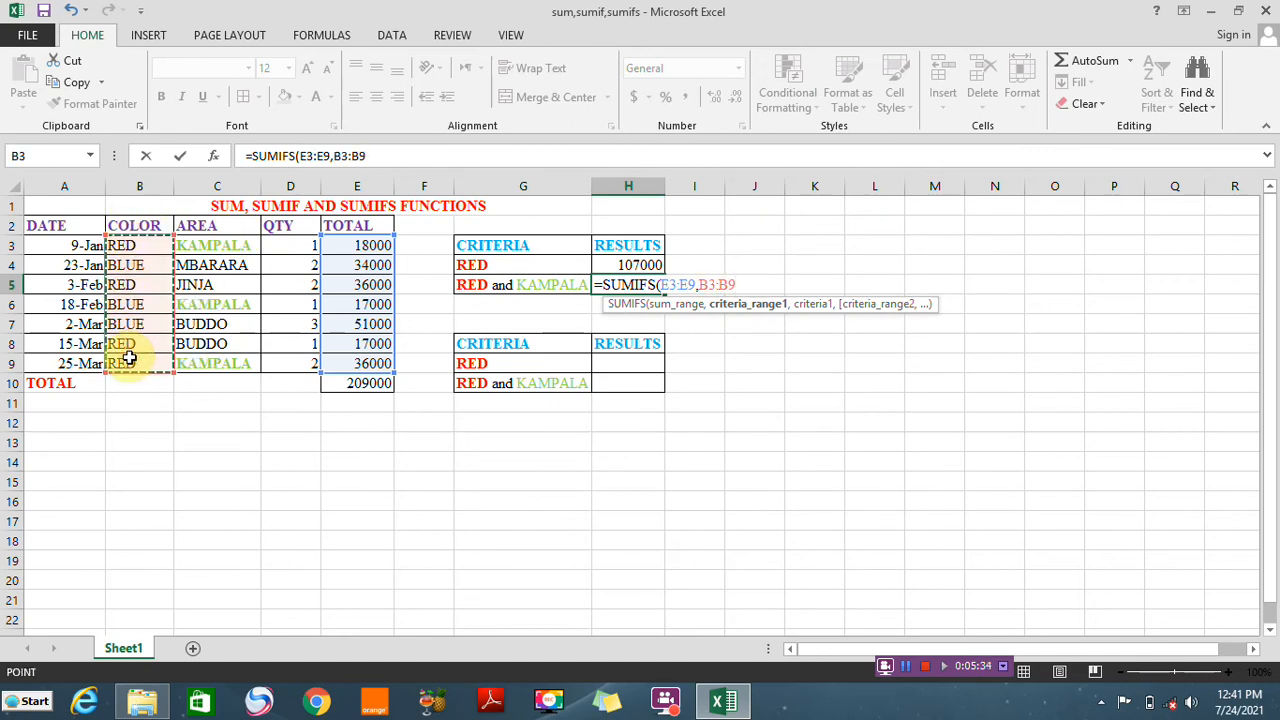
type(",")
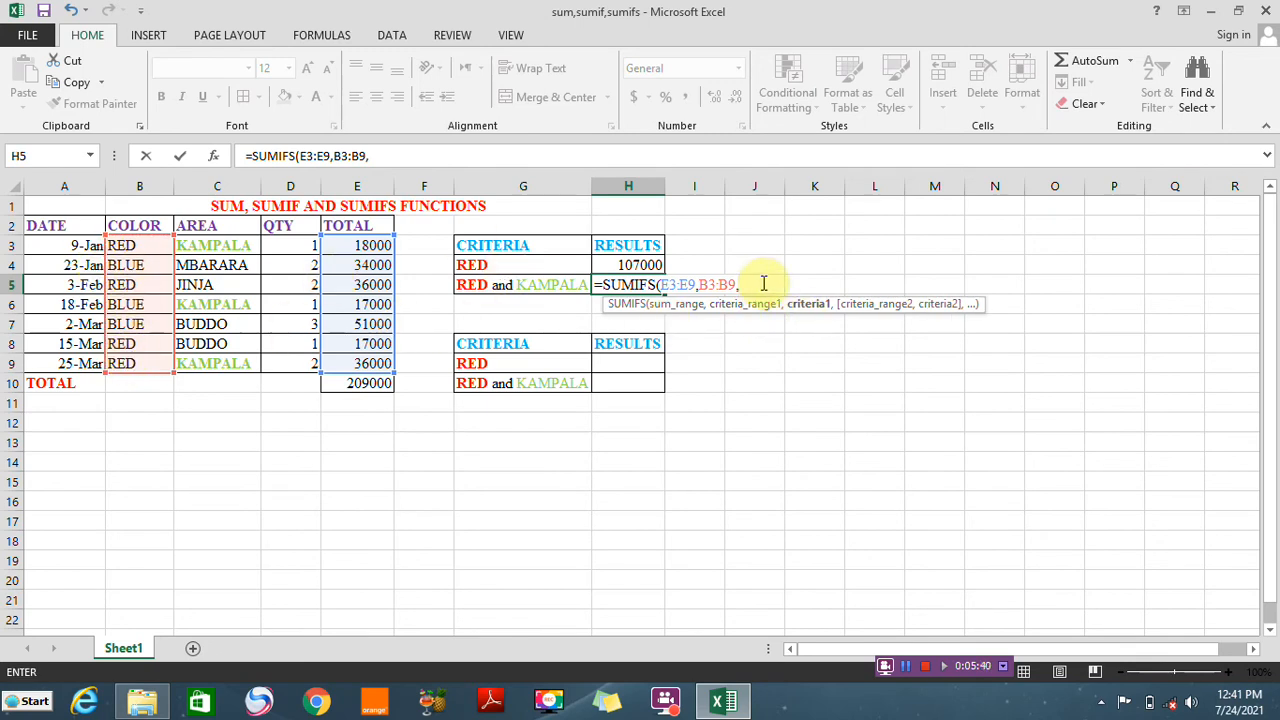
type("\"RED")
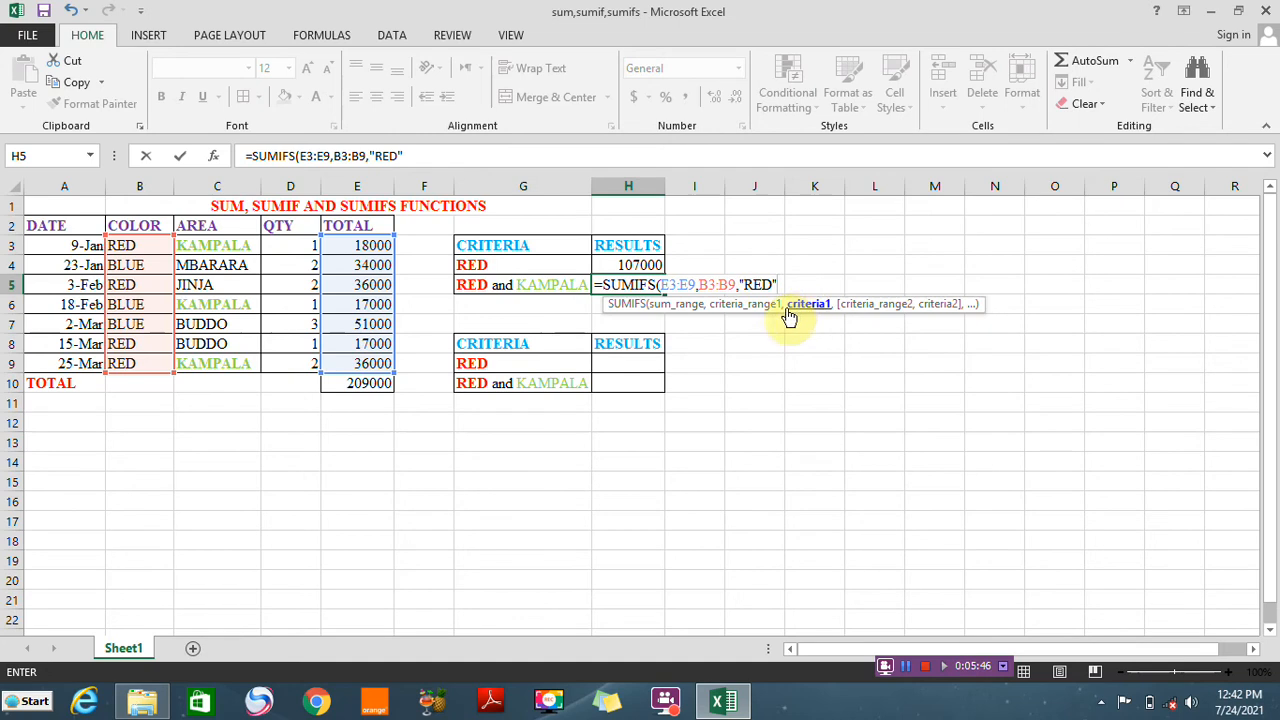
type("\",")
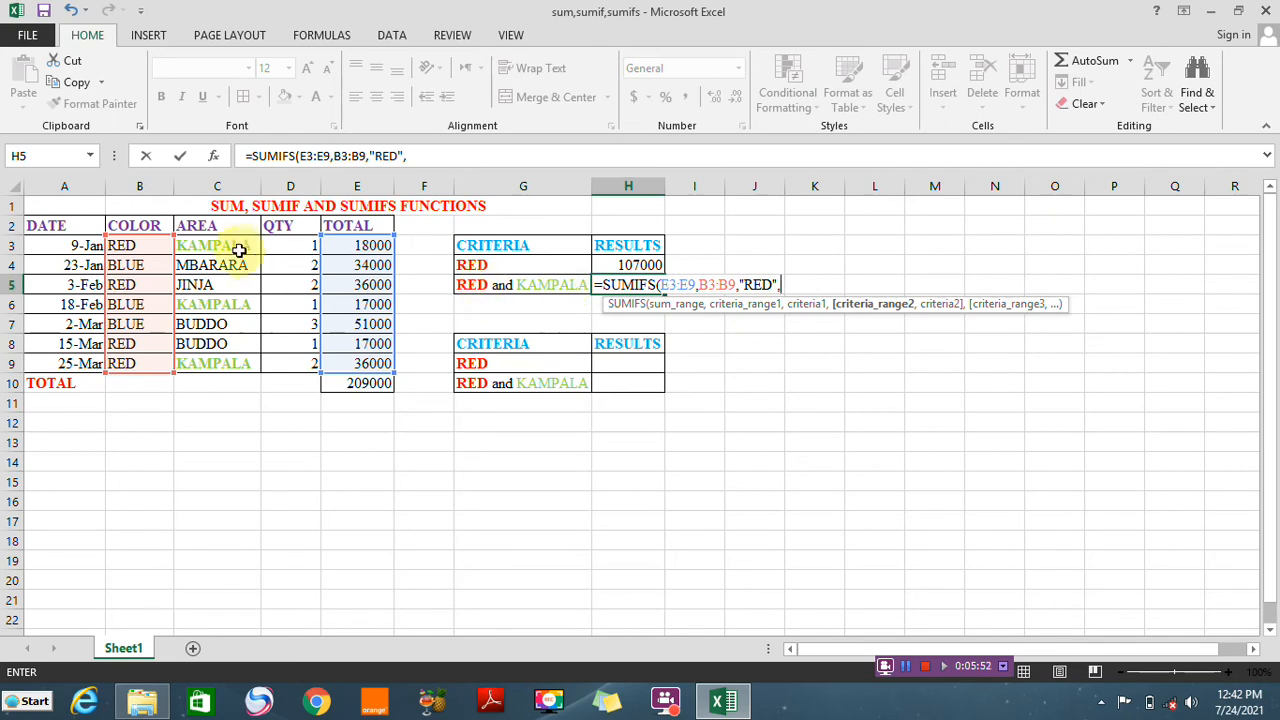
left_click_drag(231, 241, 229, 359)
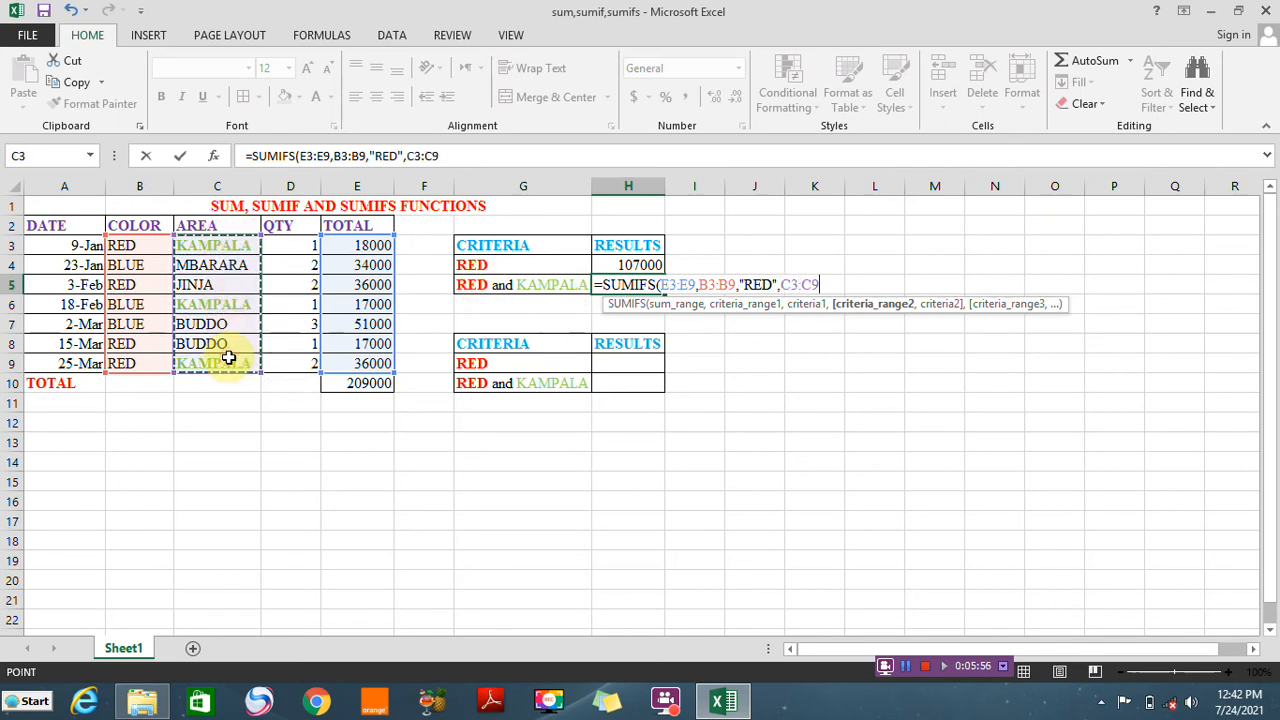
type(",")
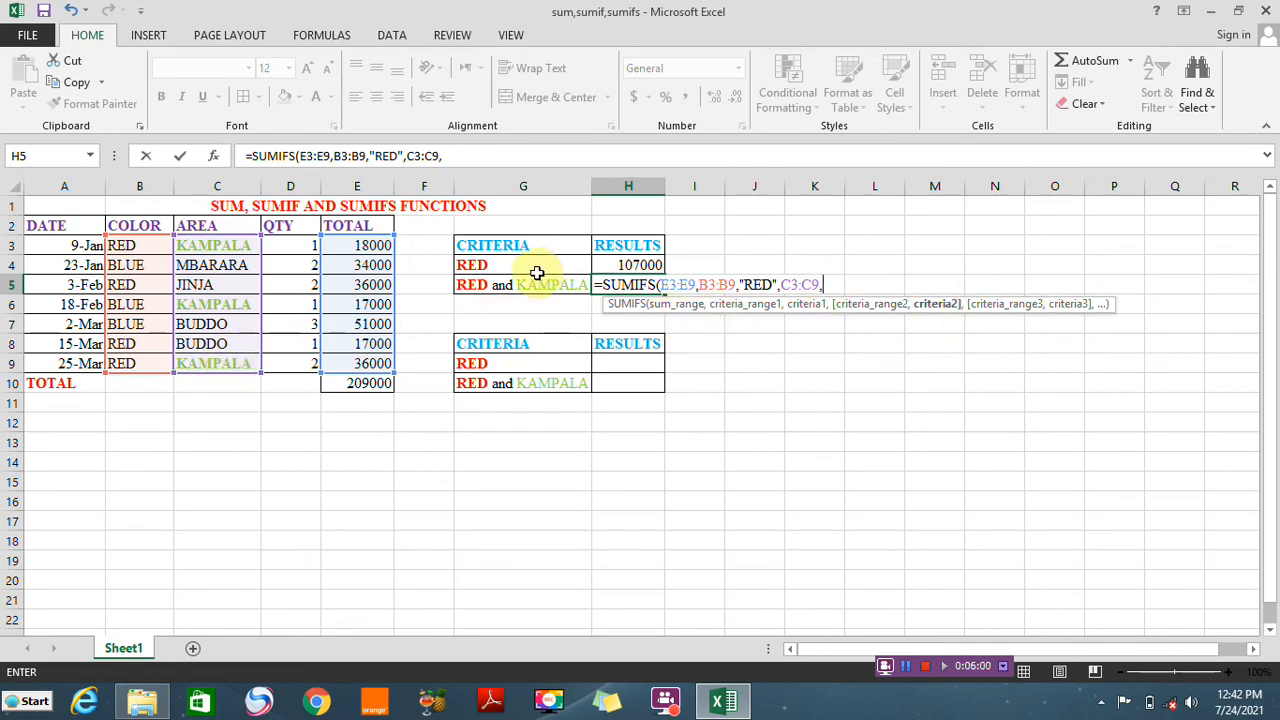
type("\"KAMPALA")
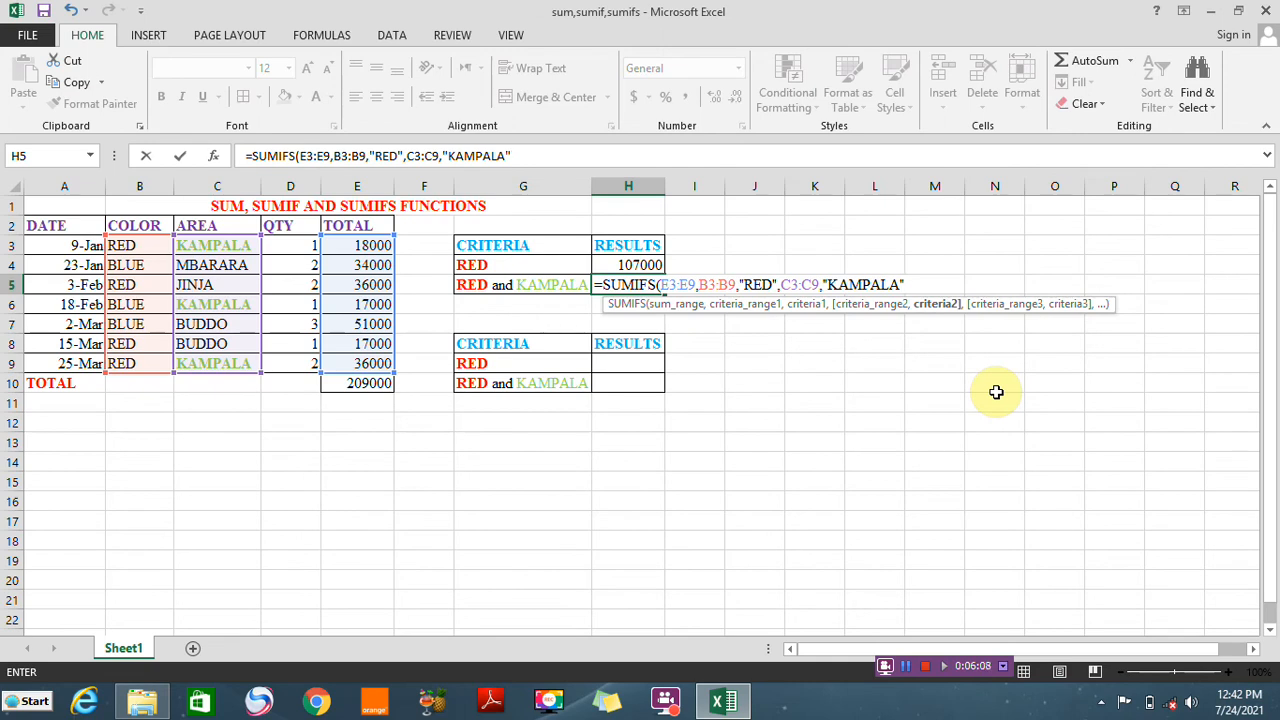
type("\")")
key("Return")
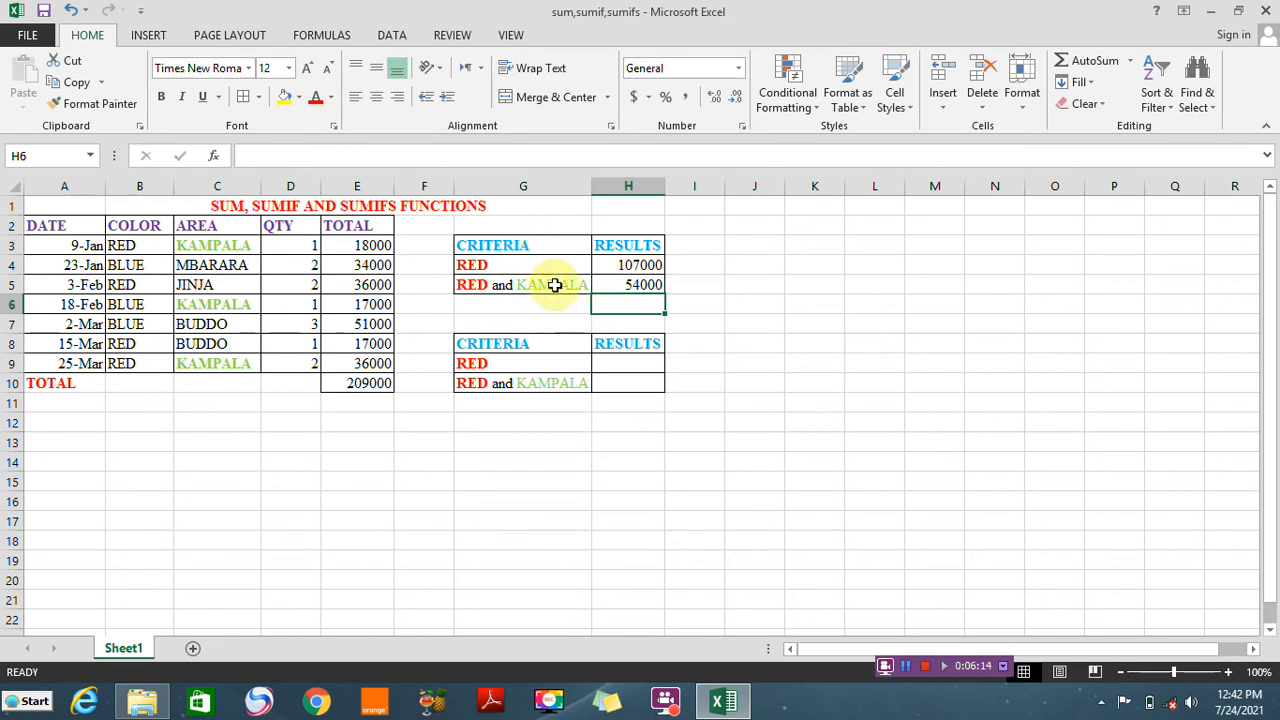
Enter the criteria labels RED in B11 and KAMPALA in C12 below the sales table
left_click(138, 407)
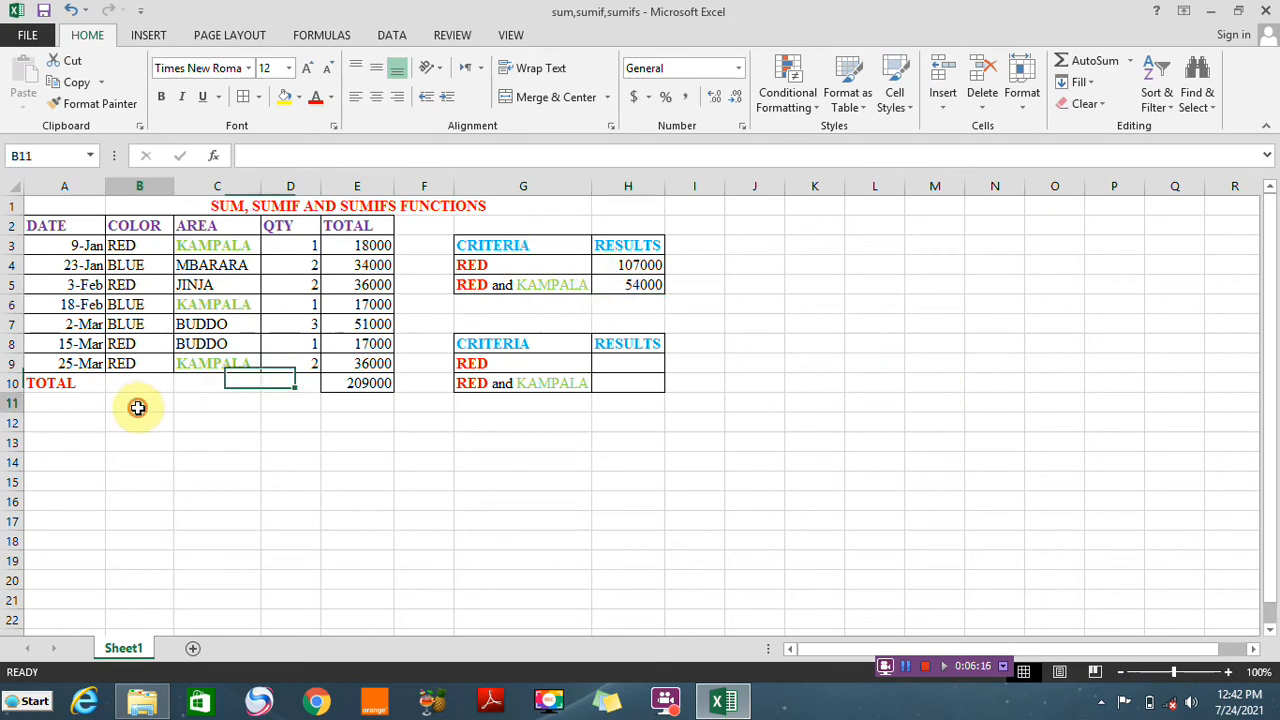
type("RED")
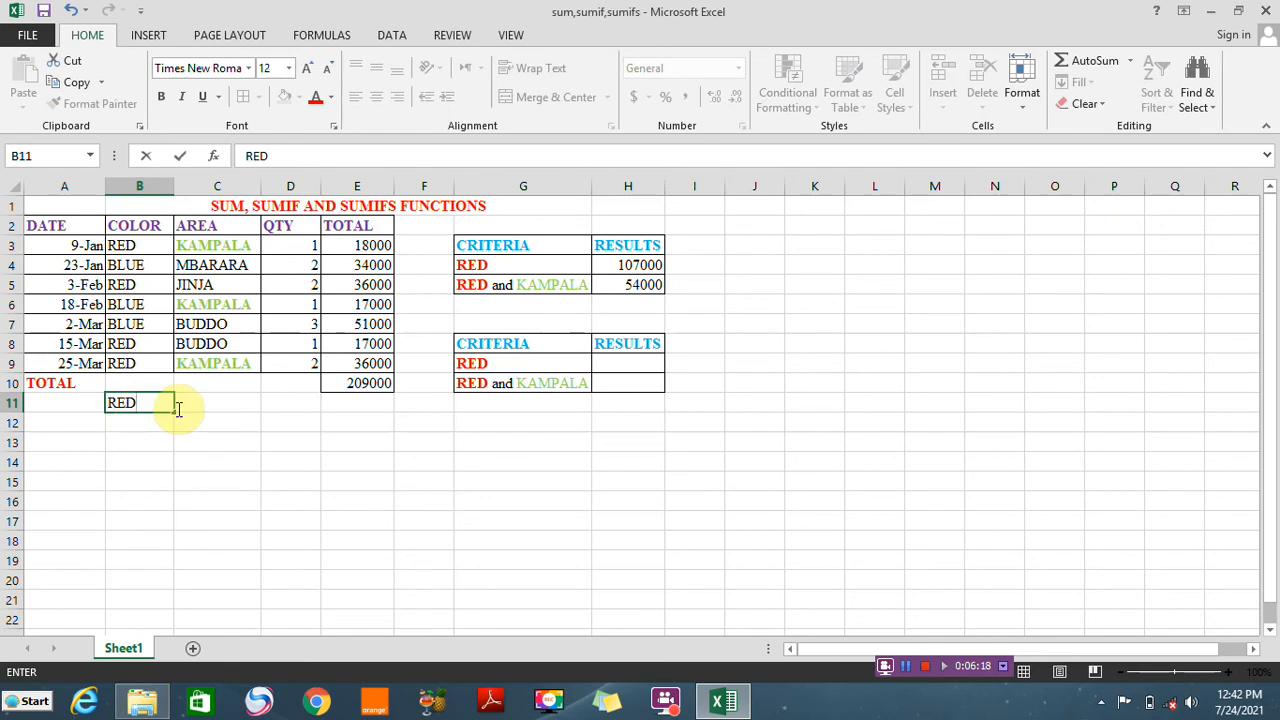
left_click(213, 424)
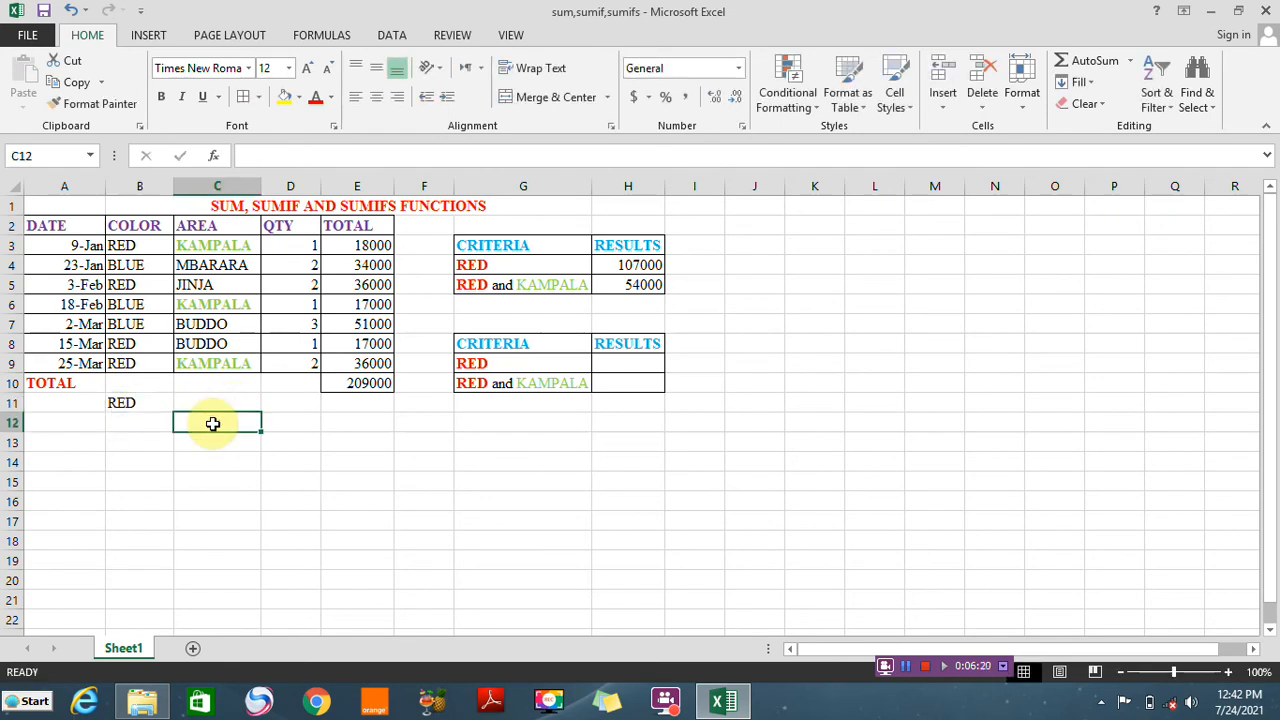
type("KAMPALA")
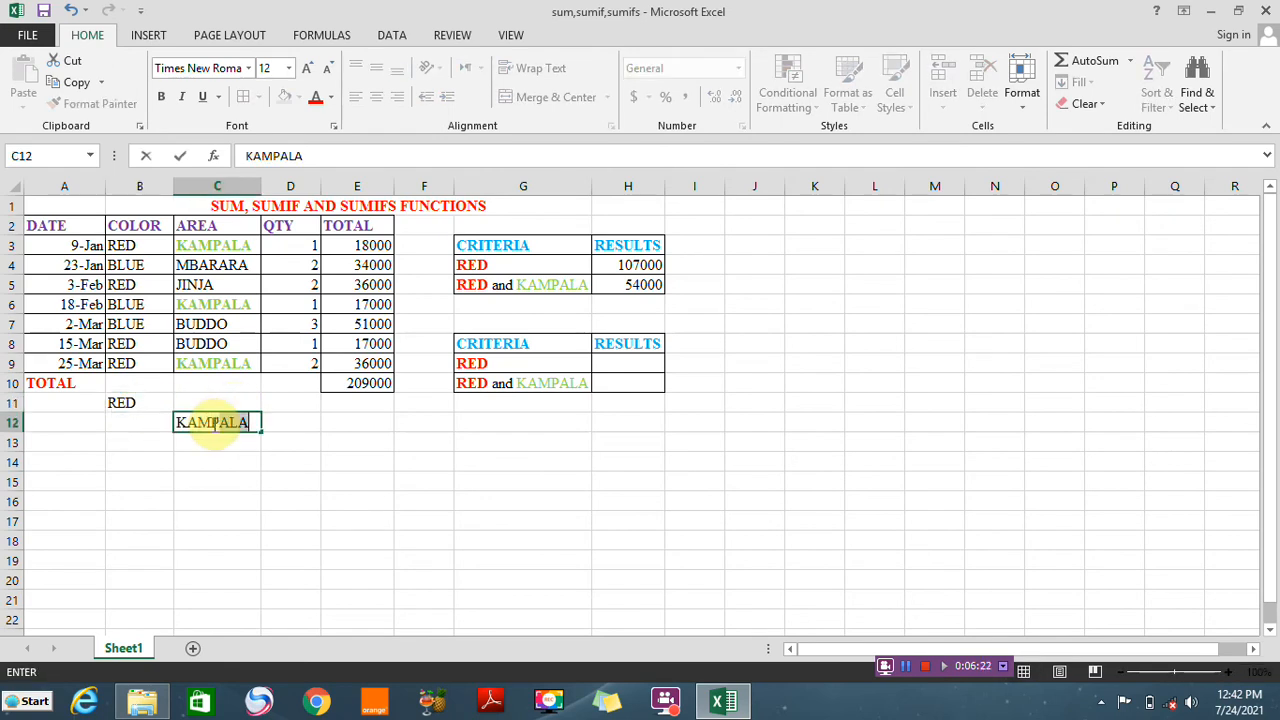
left_click(415, 424)
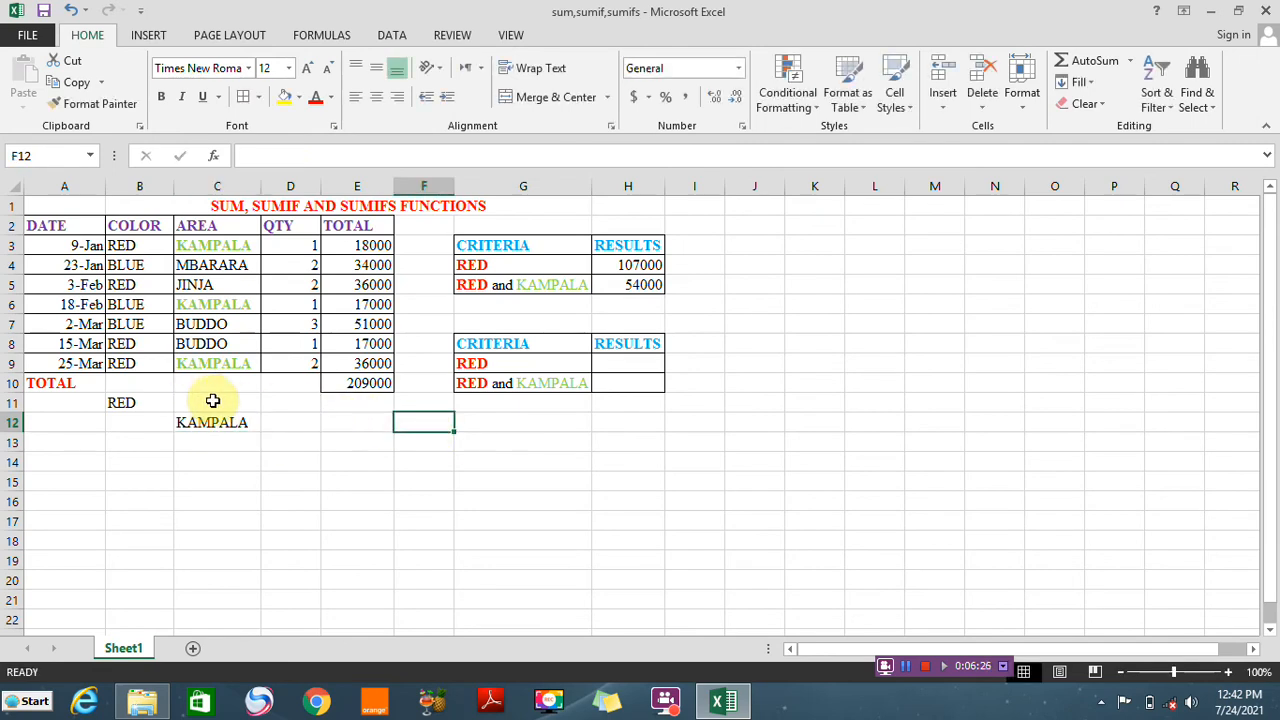
In H9, enter a SUMIF formula that adds E3:E9 where B3:B9 matches the criterion in cell B11
left_click(610, 366)
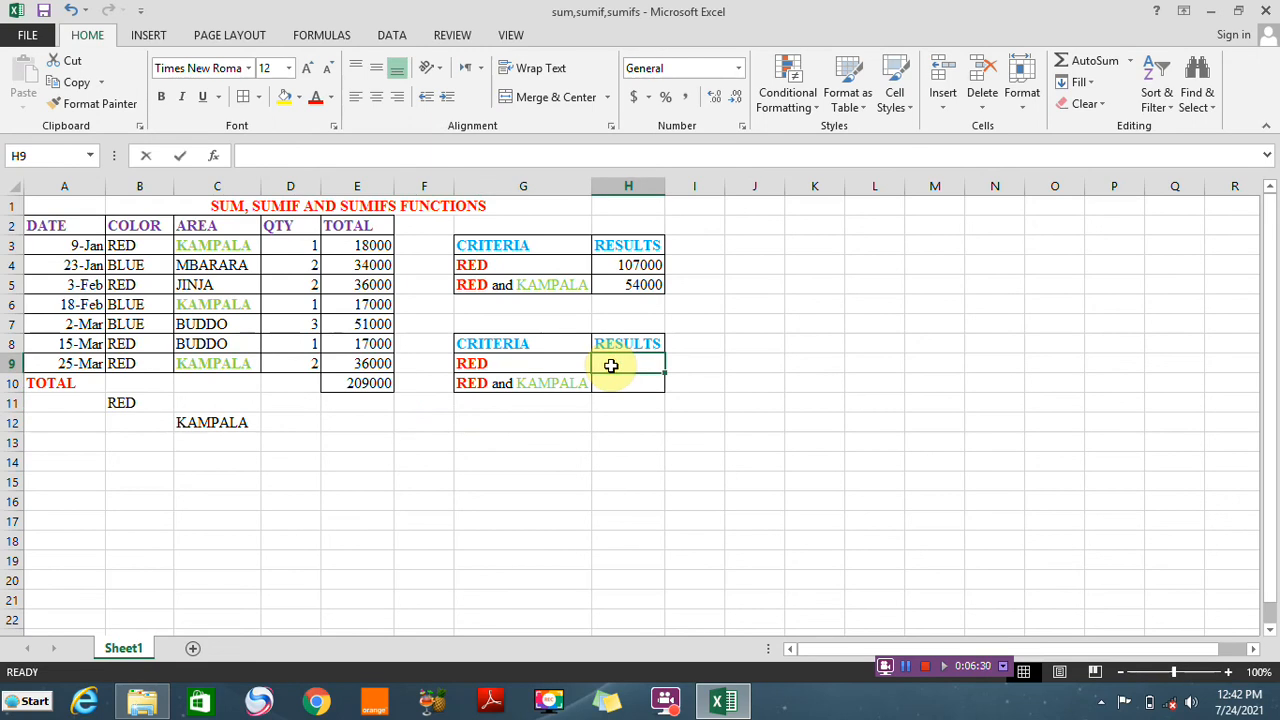
type("=SUMI")
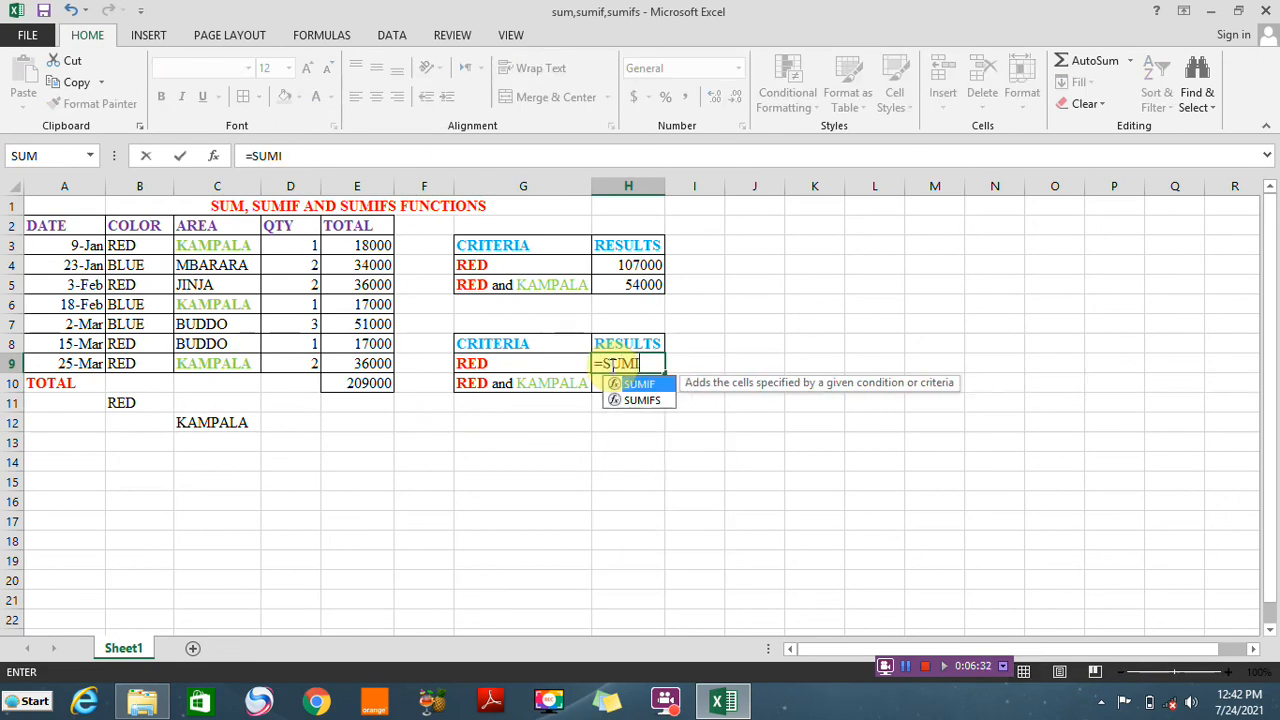
double_click(636, 385)
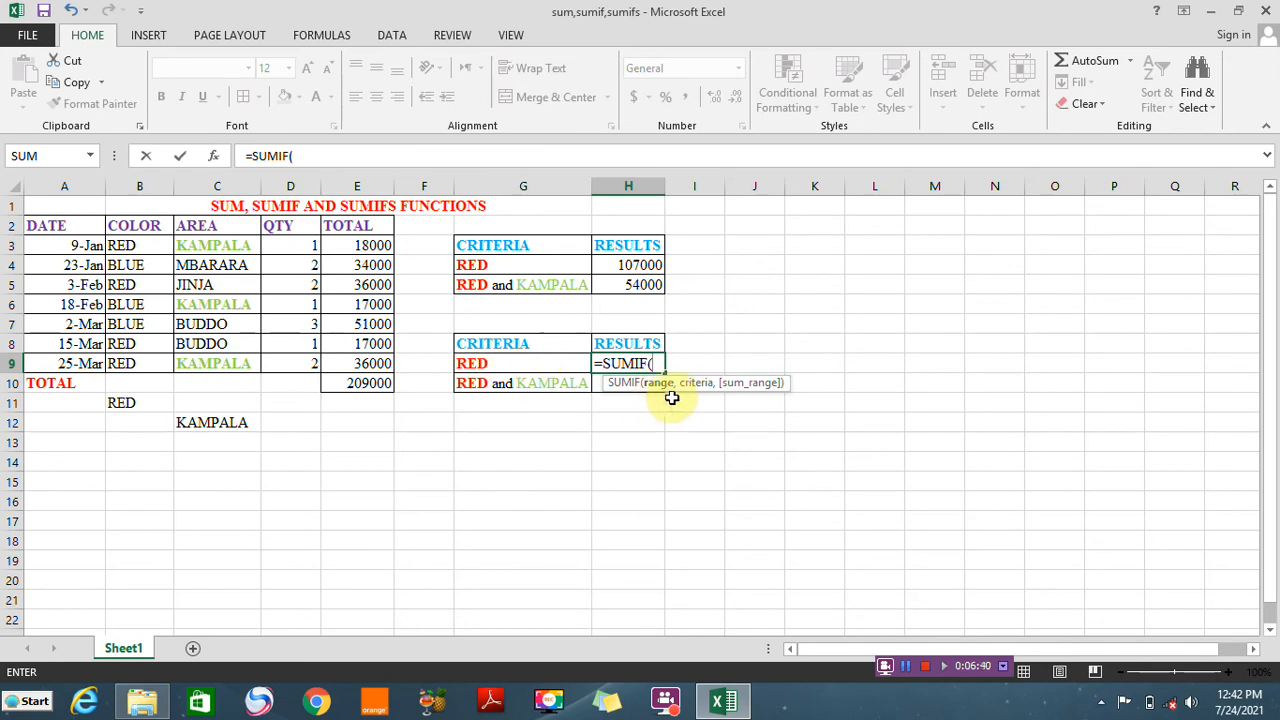
left_click_drag(134, 242, 139, 361)
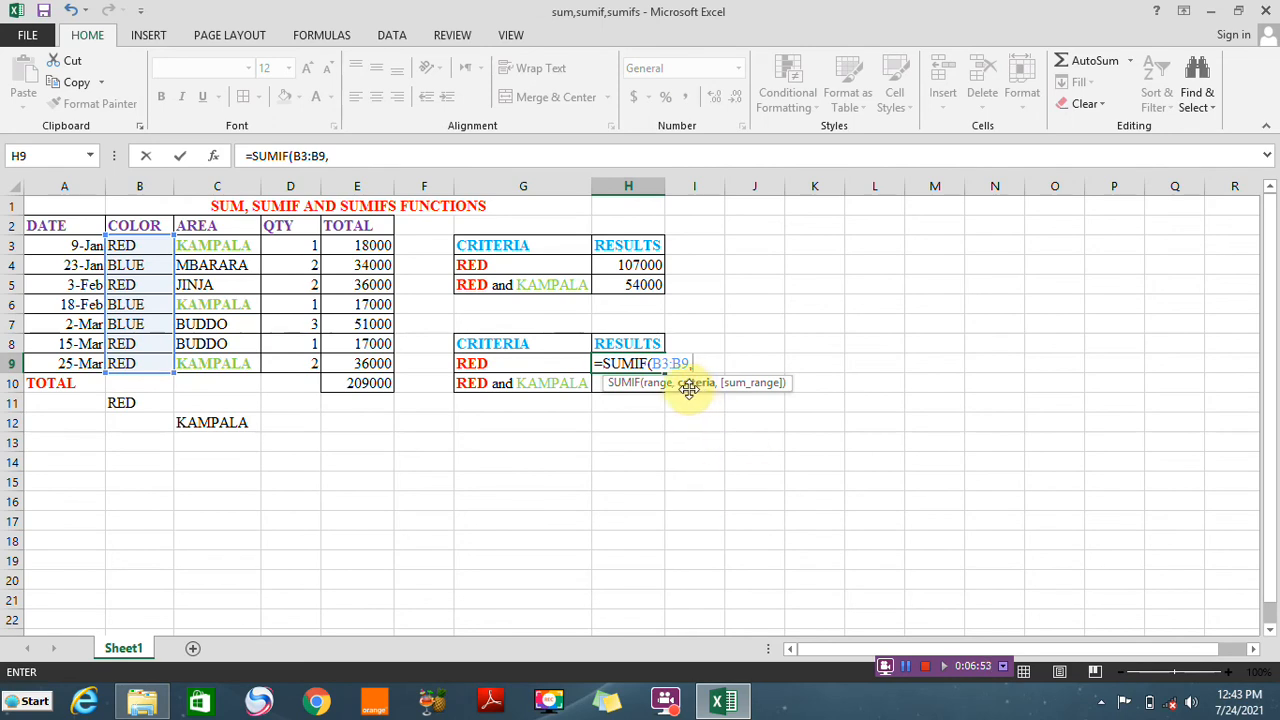
left_click(127, 402)
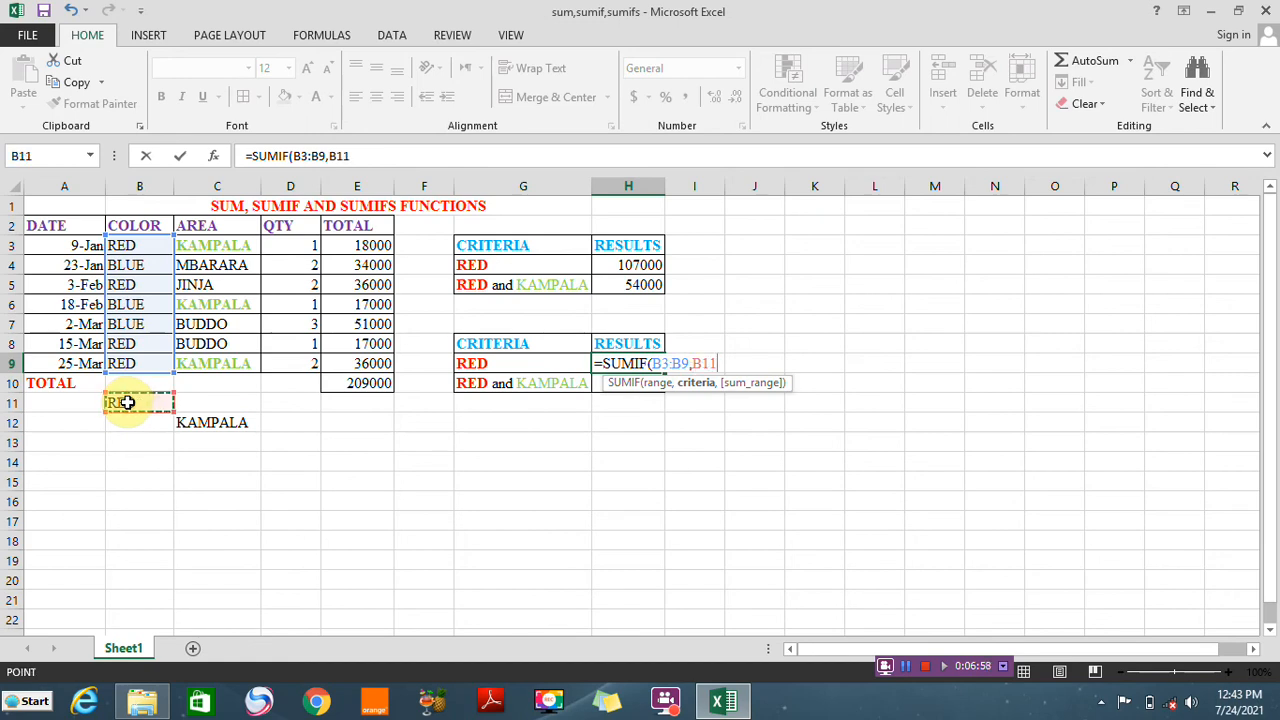
type(",")
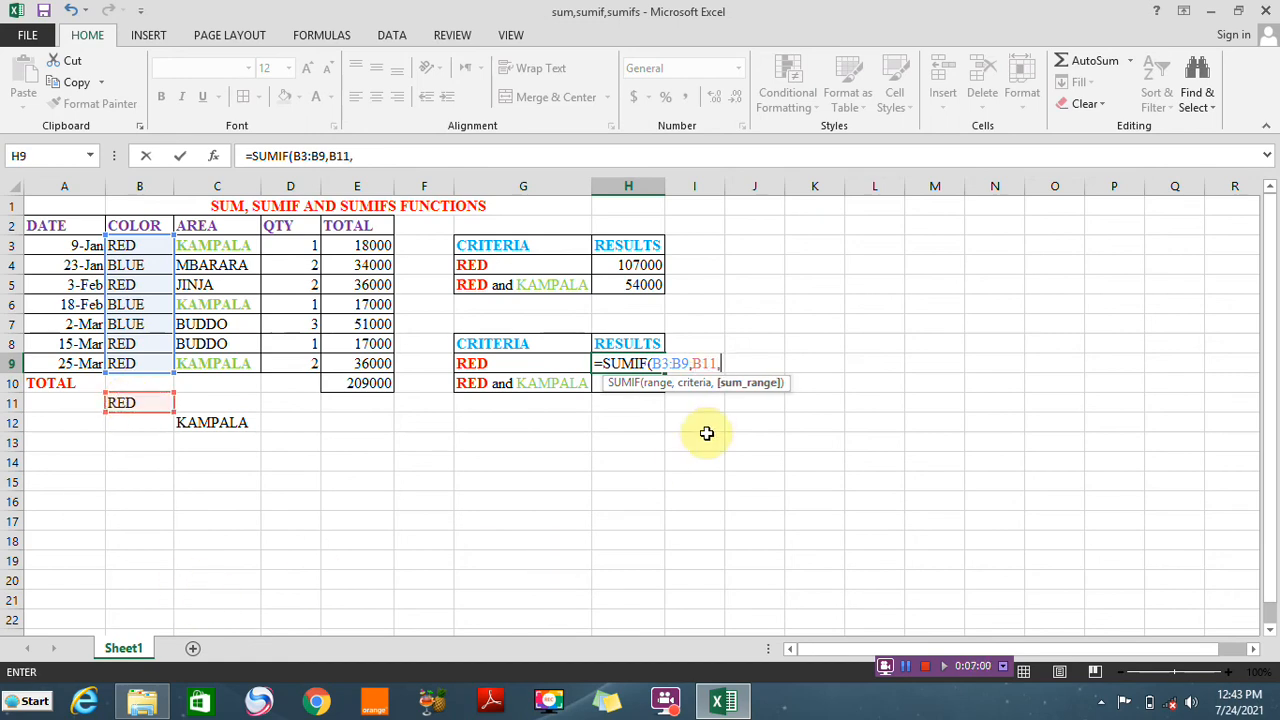
left_click(358, 244)
left_click_drag(358, 244, 358, 360)
type(")")
key("Return")
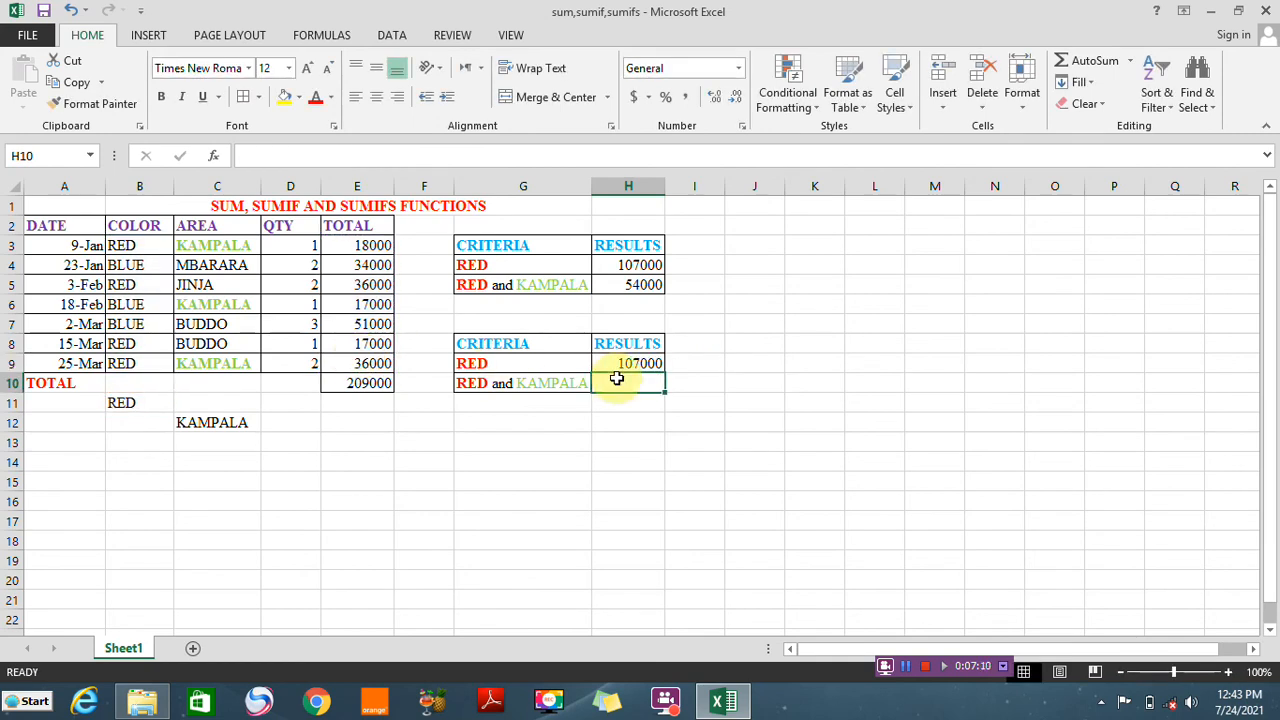
In H10, enter a SUMIFS formula that adds E3:E9 where B3:B9 matches cell B11 and C3:C9 matches cell C12
type("=SUMIF")
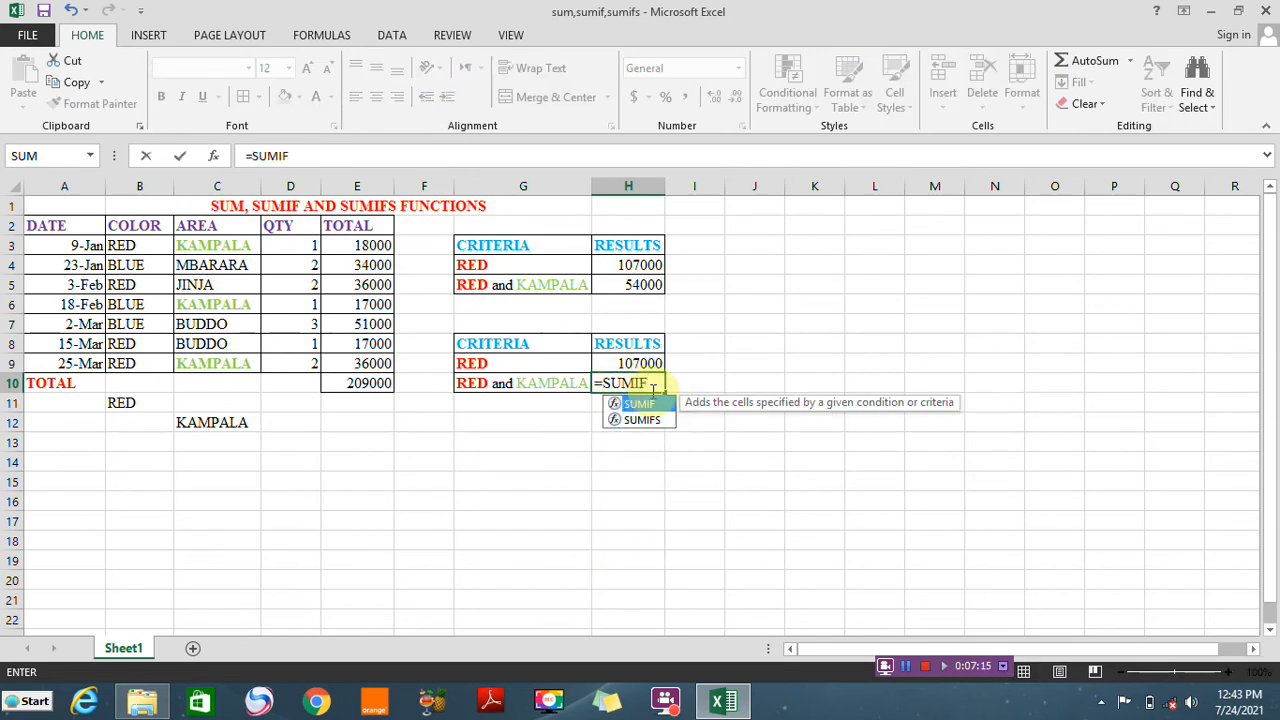
double_click(642, 420)
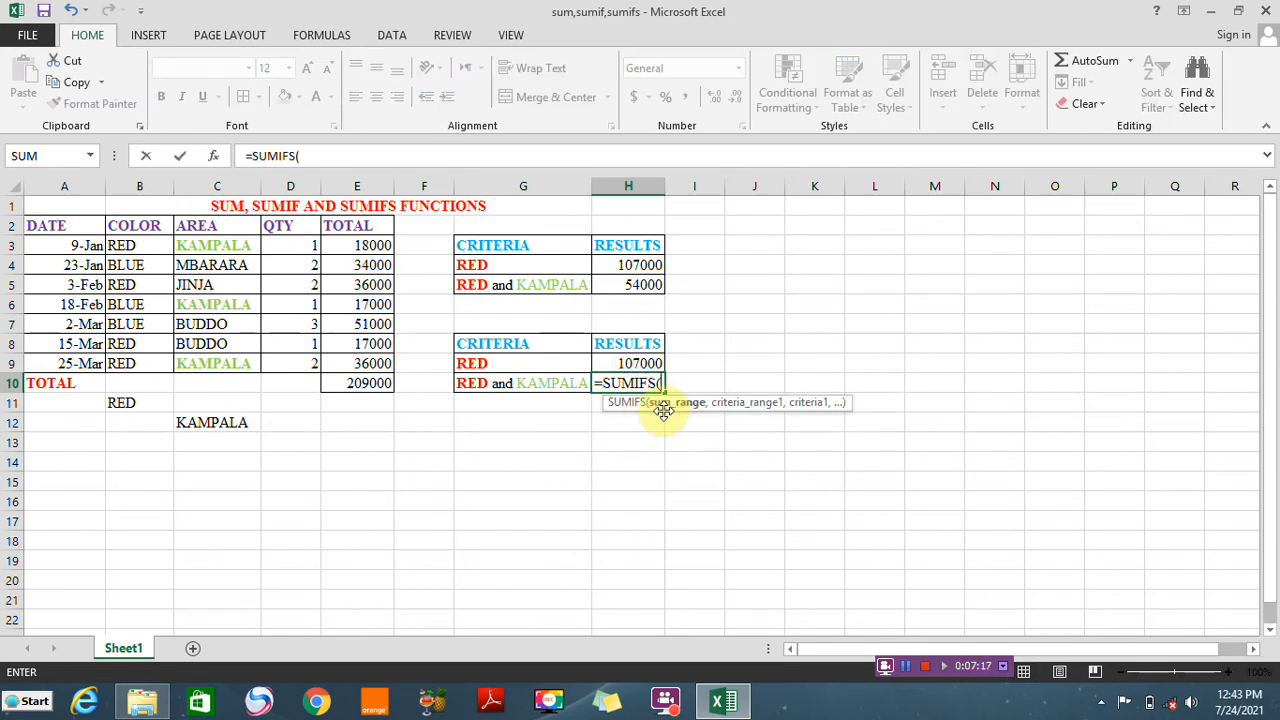
left_click_drag(358, 245, 358, 357)
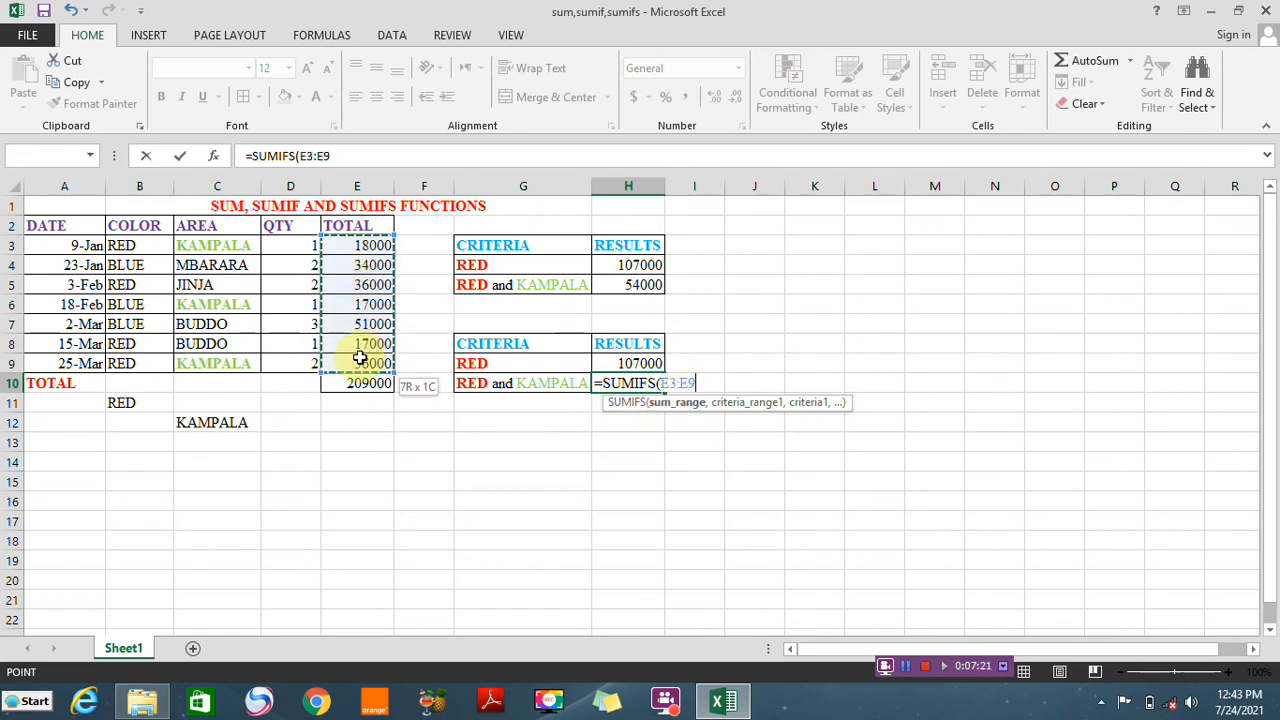
type(",")
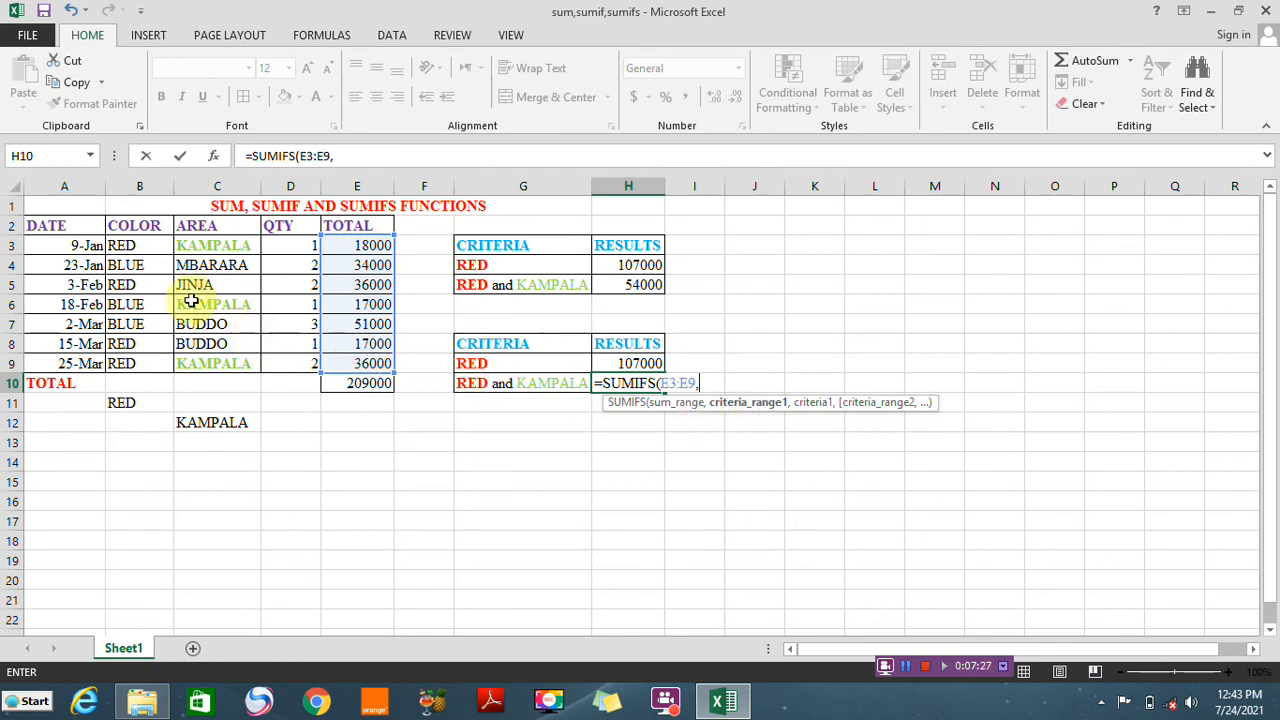
left_click(138, 244)
left_click_drag(138, 244, 137, 358)
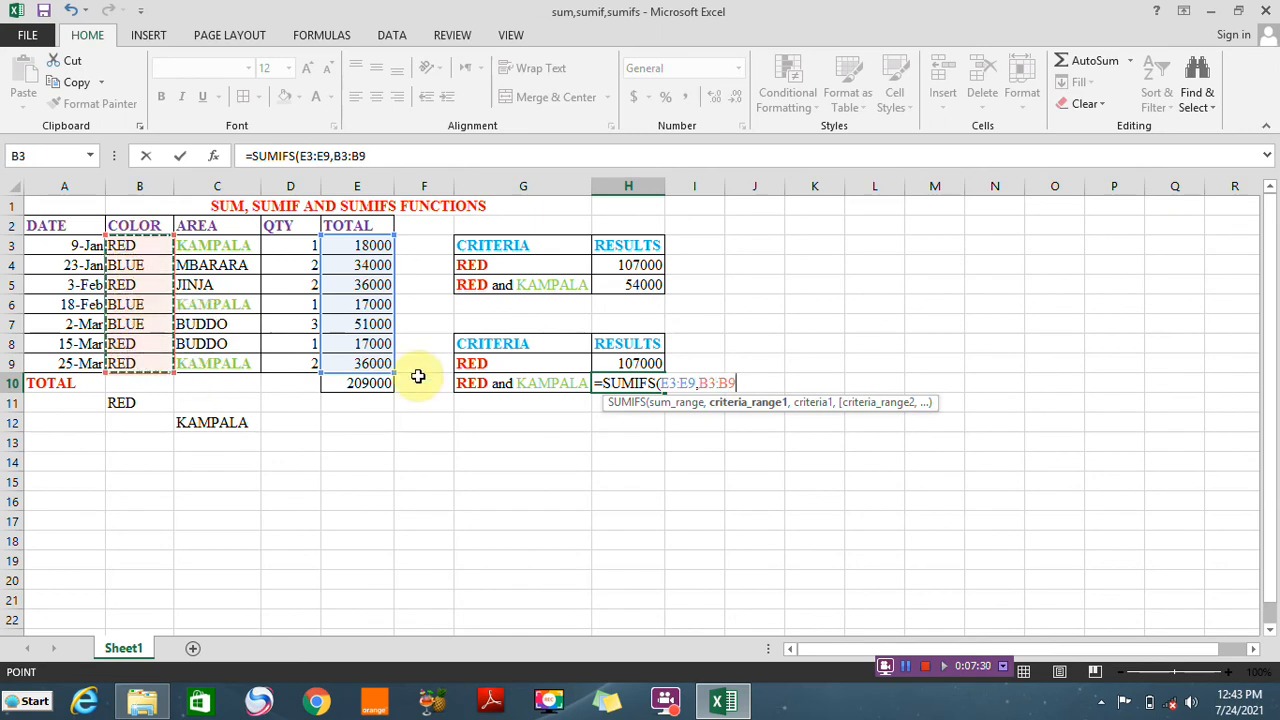
type(",")
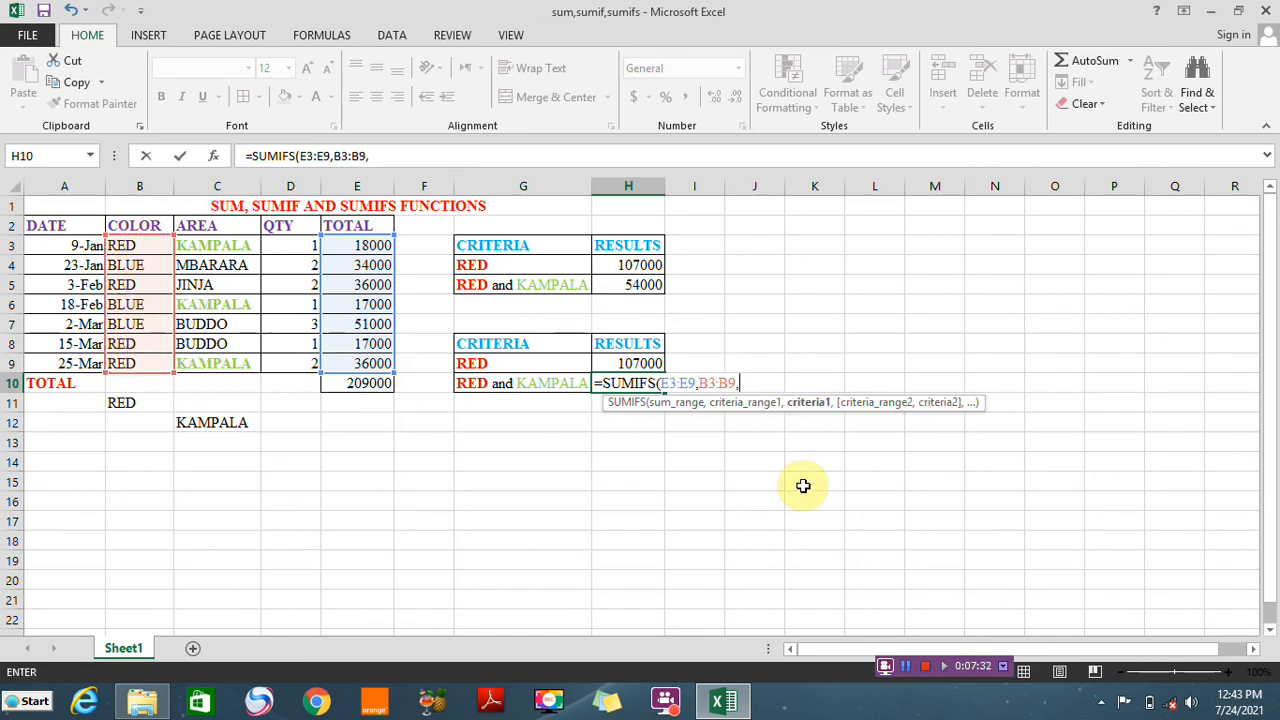
left_click(131, 401)
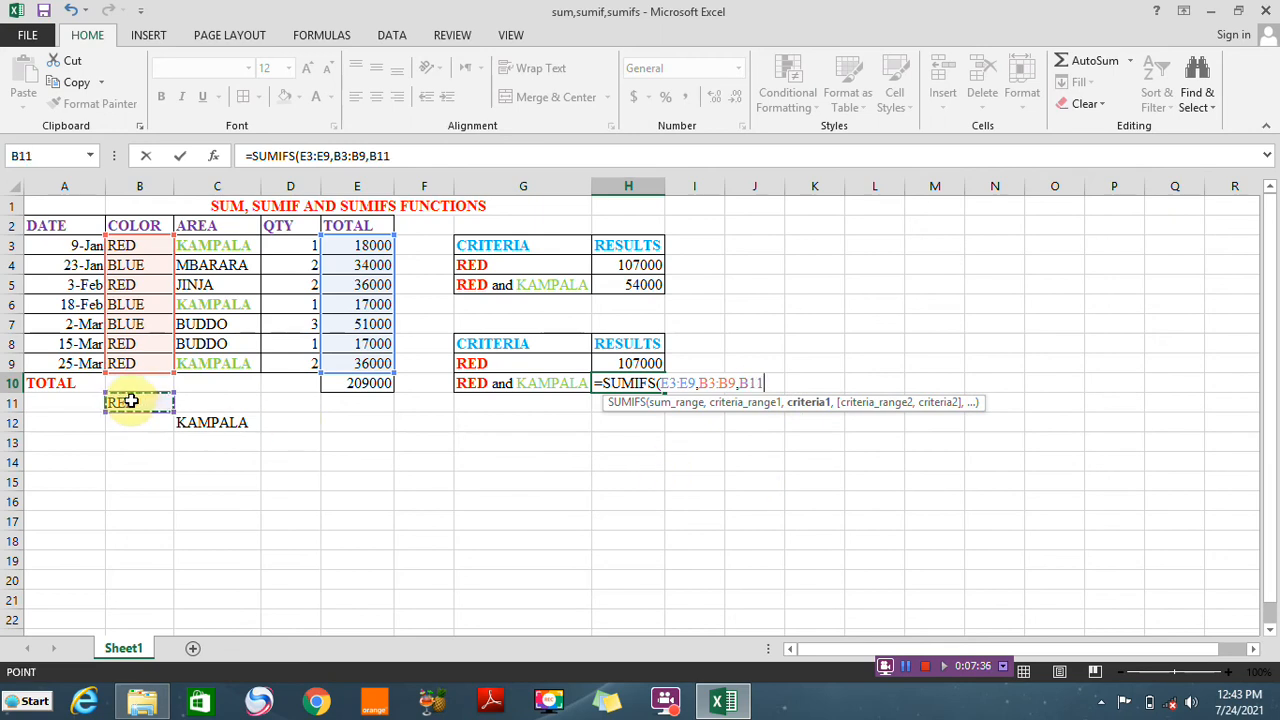
type(",")
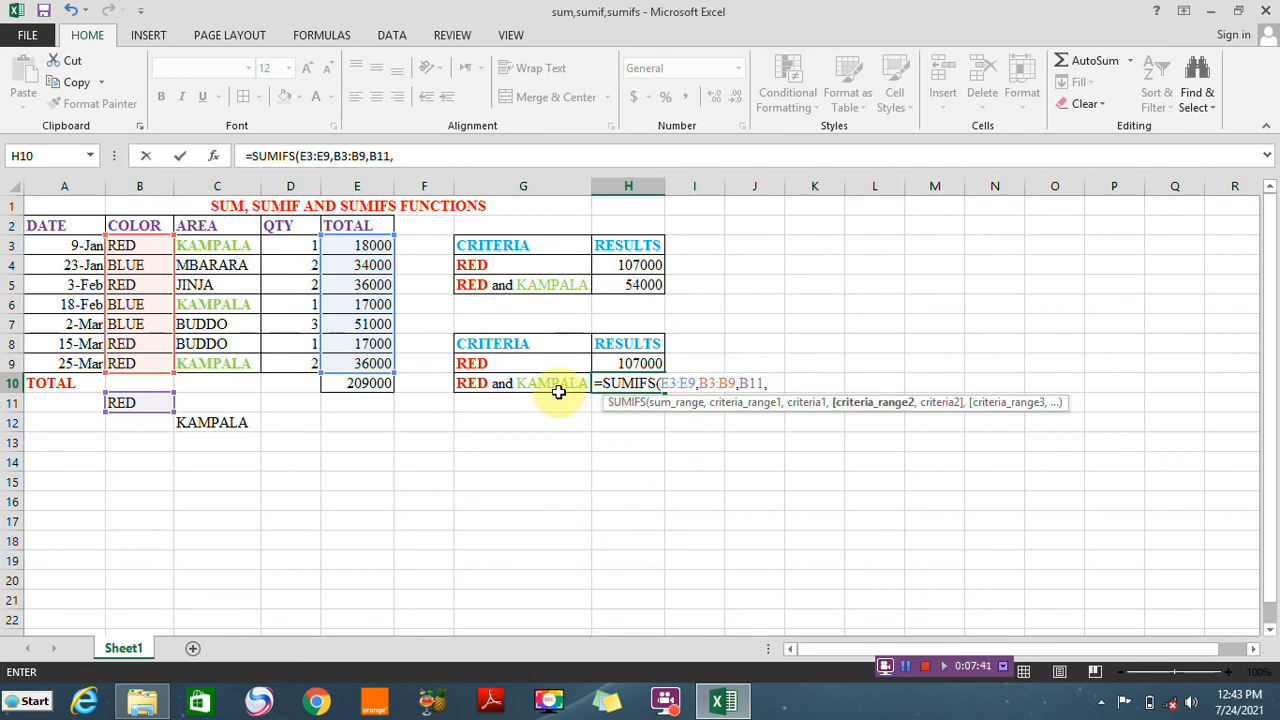
left_click(233, 244)
left_click_drag(233, 244, 234, 354)
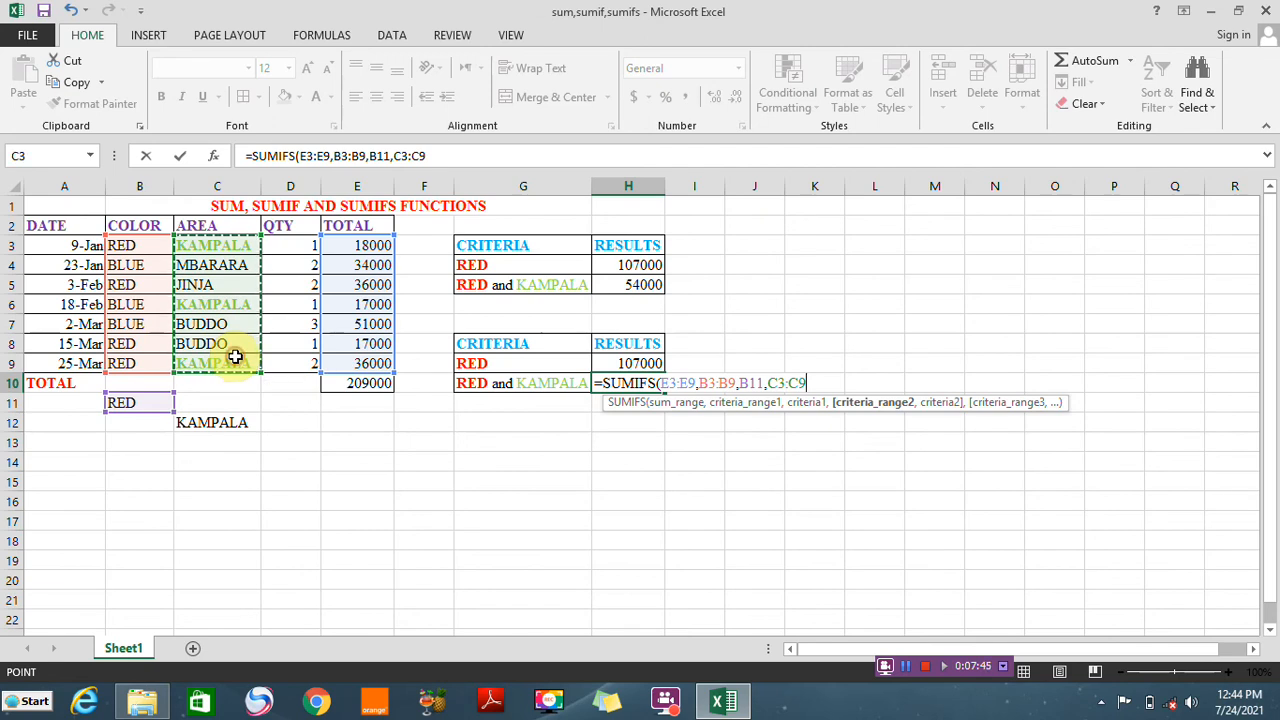
type(",")
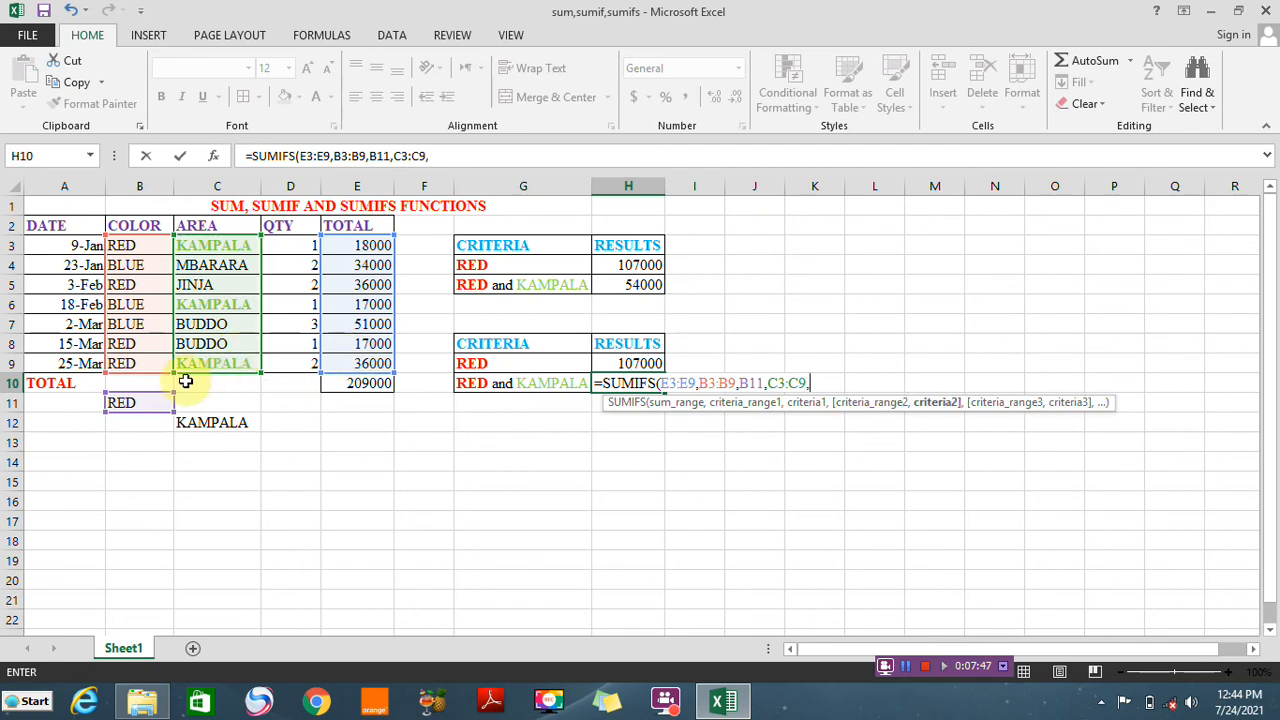
left_click(219, 423)
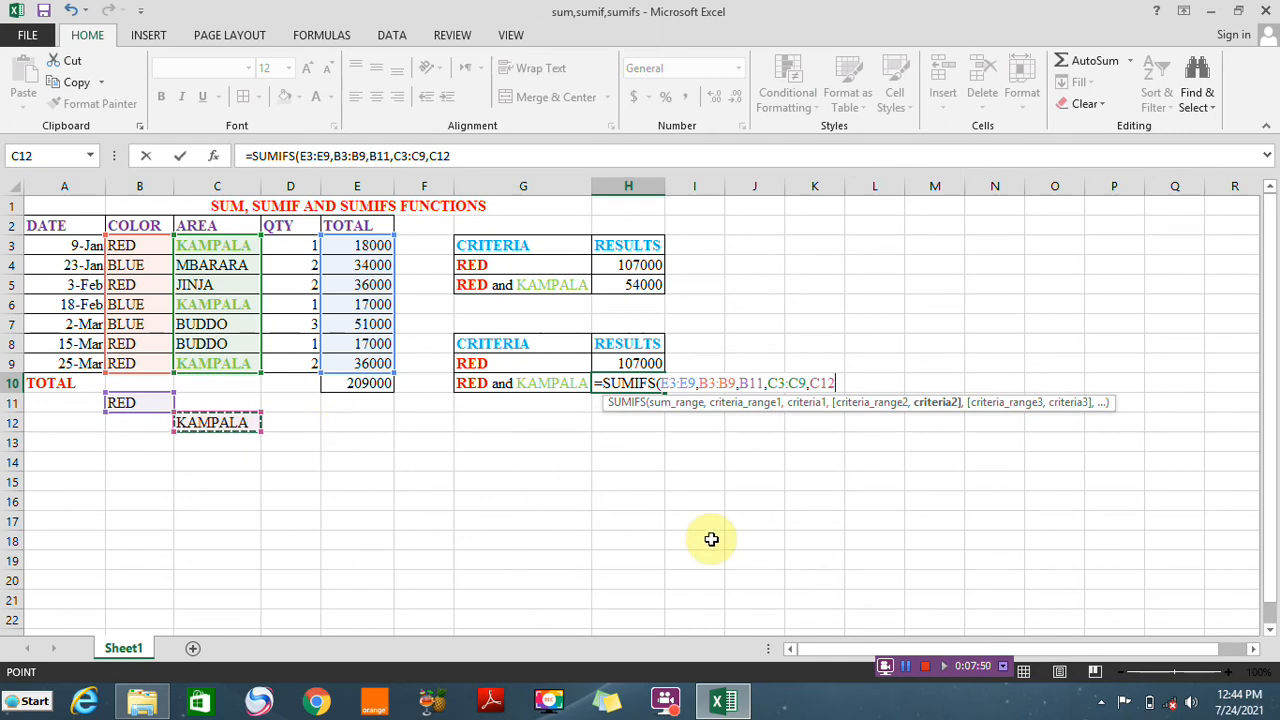
key("Return")
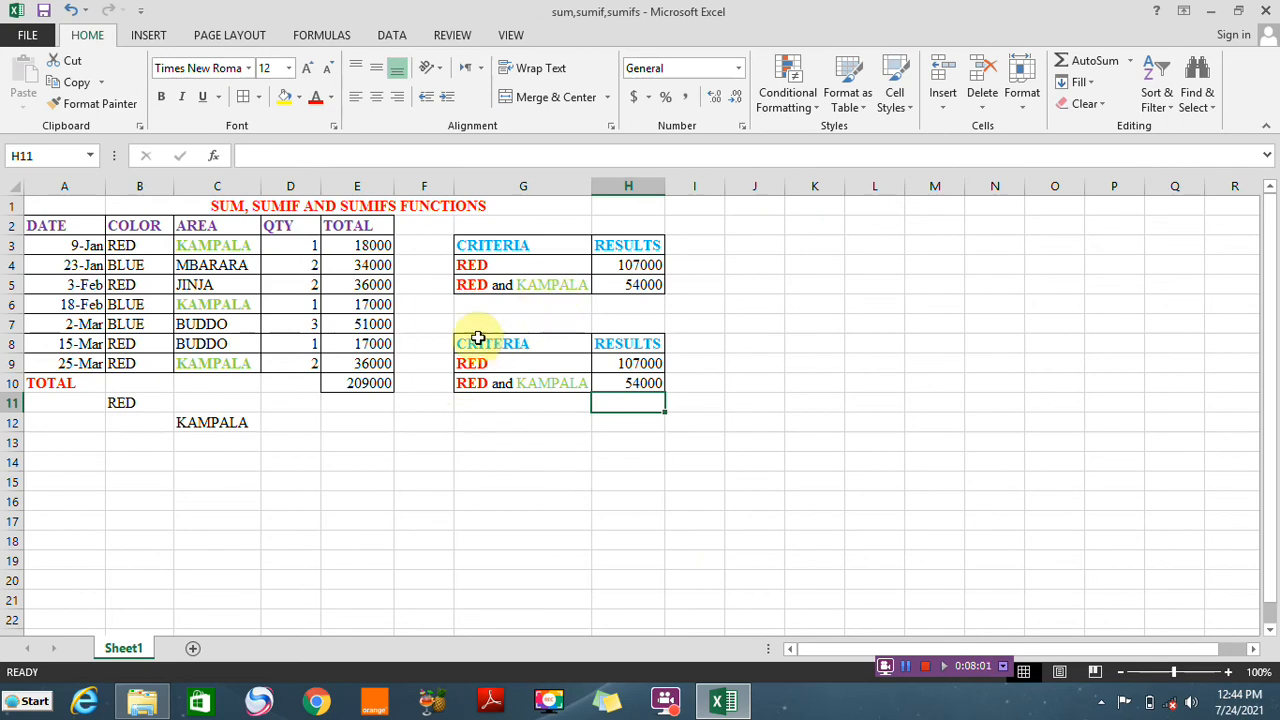
Copy the criteria and results table in G8:H10 to the cells starting at G13
left_click_drag(537, 347, 623, 381)
key("ctrl+c")
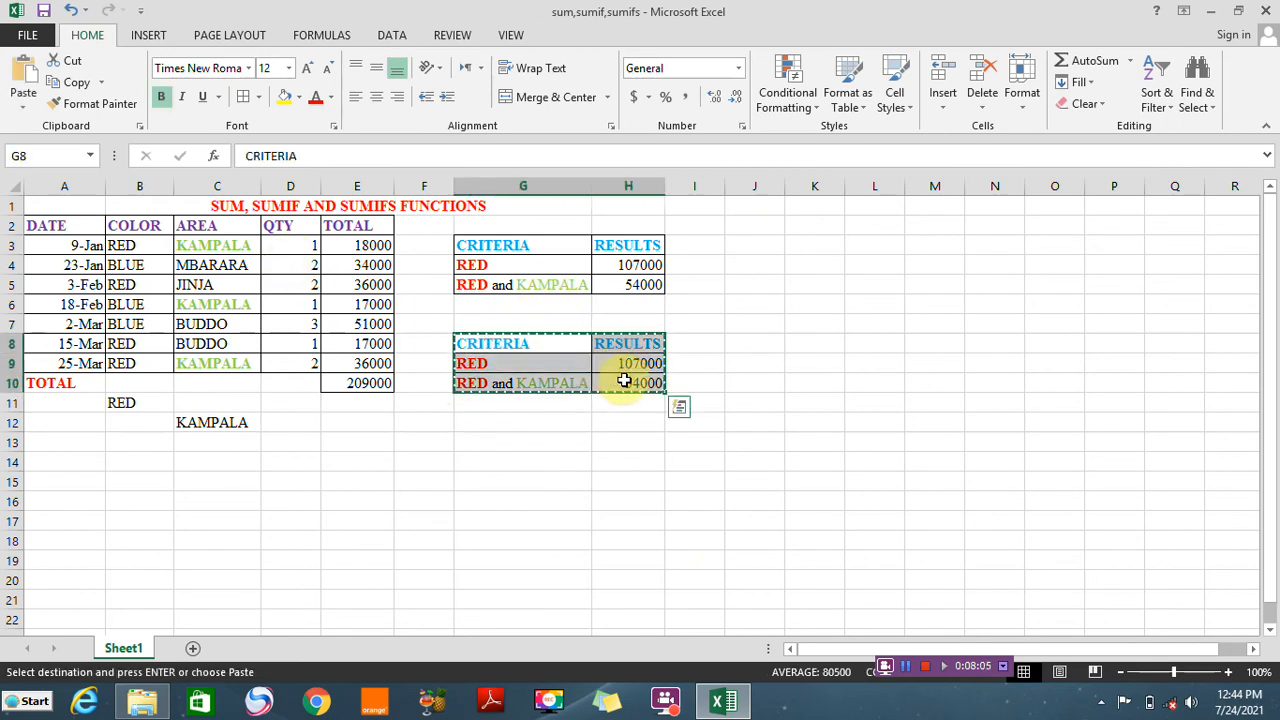
left_click(489, 442)
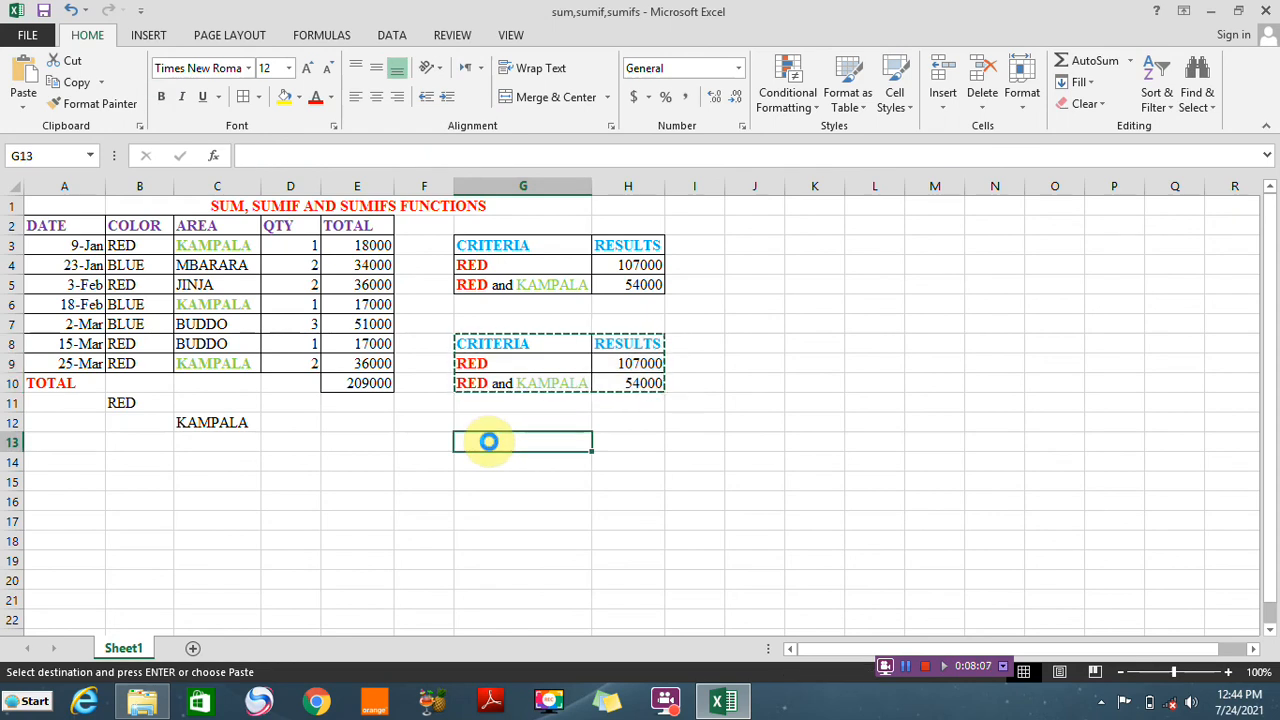
key("ctrl+v")
Clear the pasted formulas from result cells H14 and H15
left_click(652, 463)
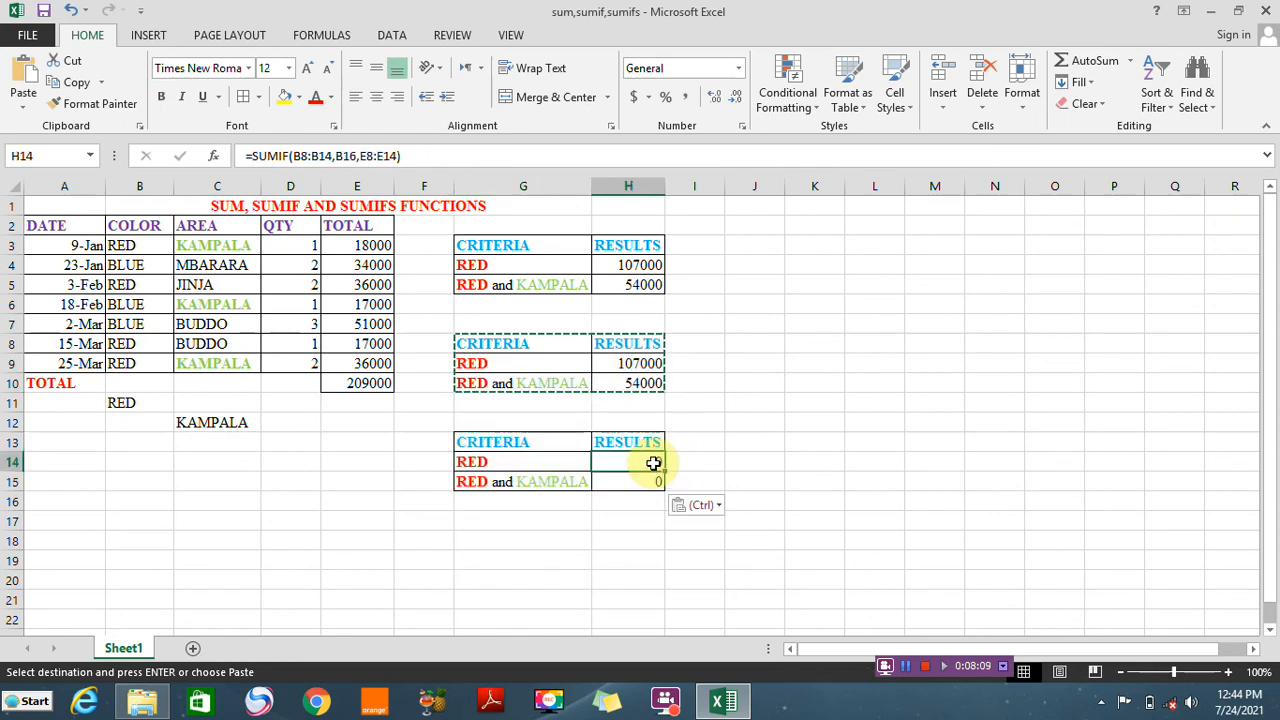
key("BackSpace")
left_click(651, 484)
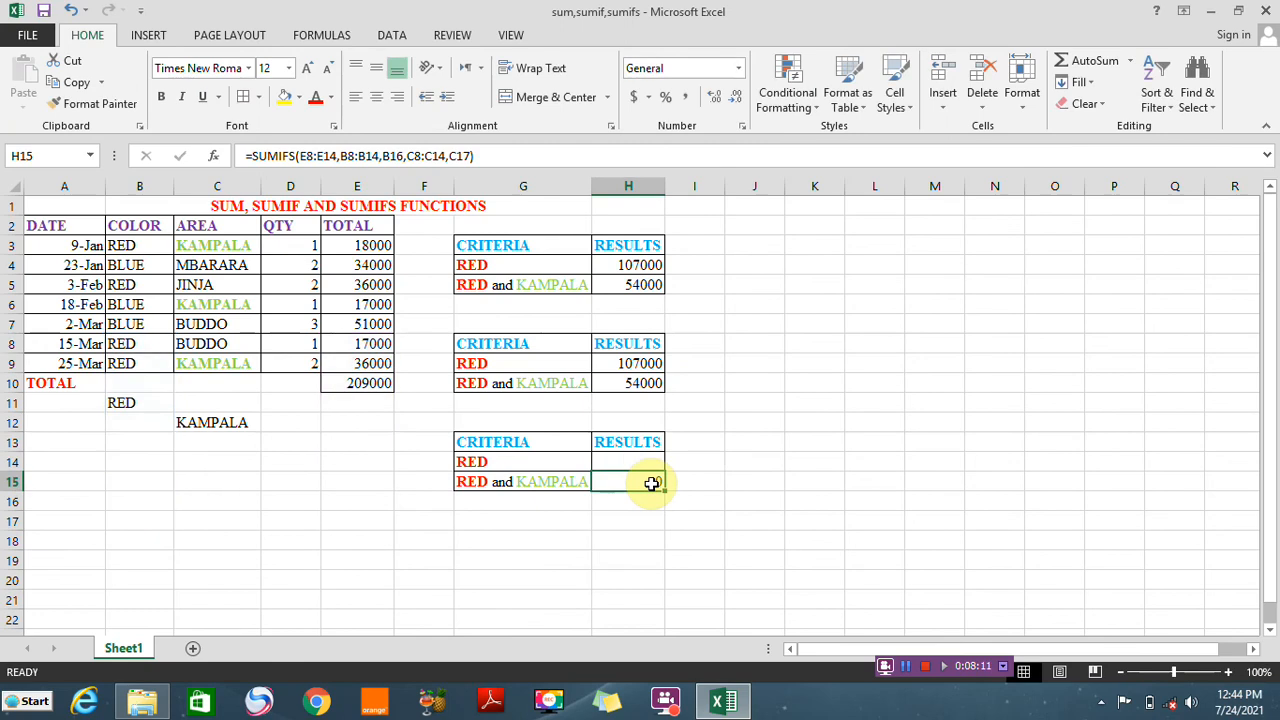
key("BackSpace")
left_click(811, 420)
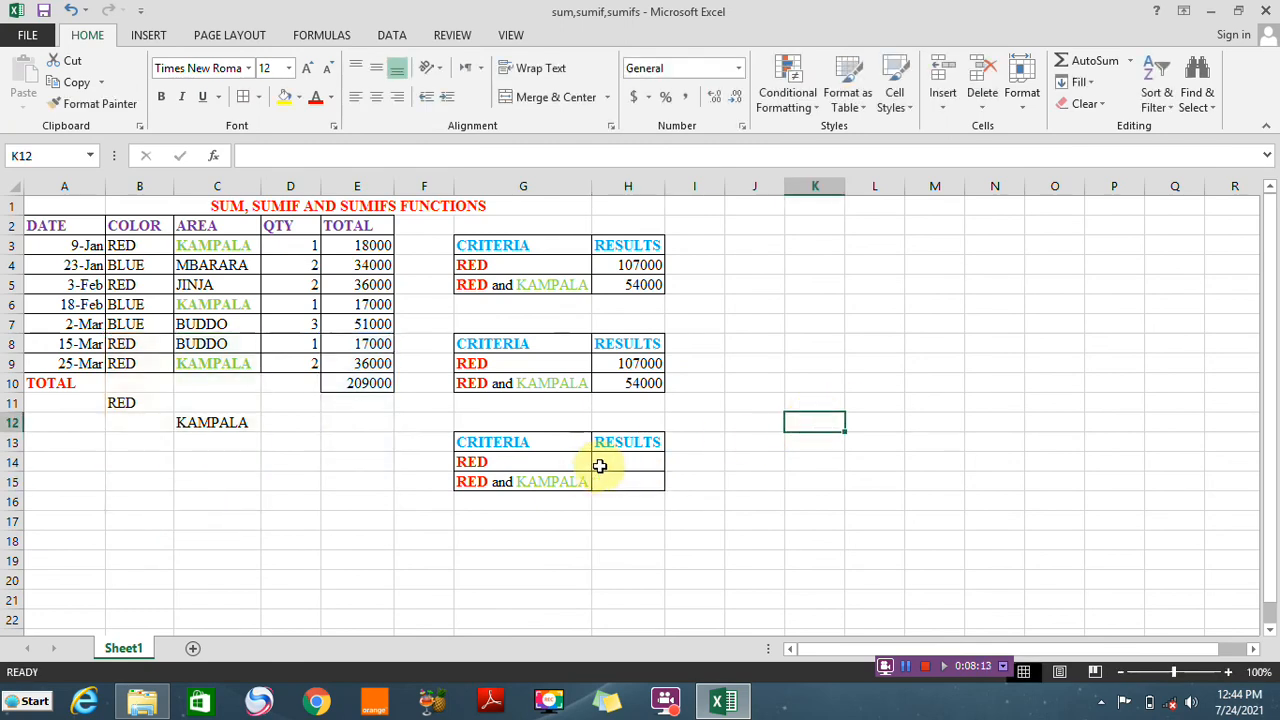
Replace the criteria label in G14 with BLUE and set its font color to light blue
left_click(607, 461)
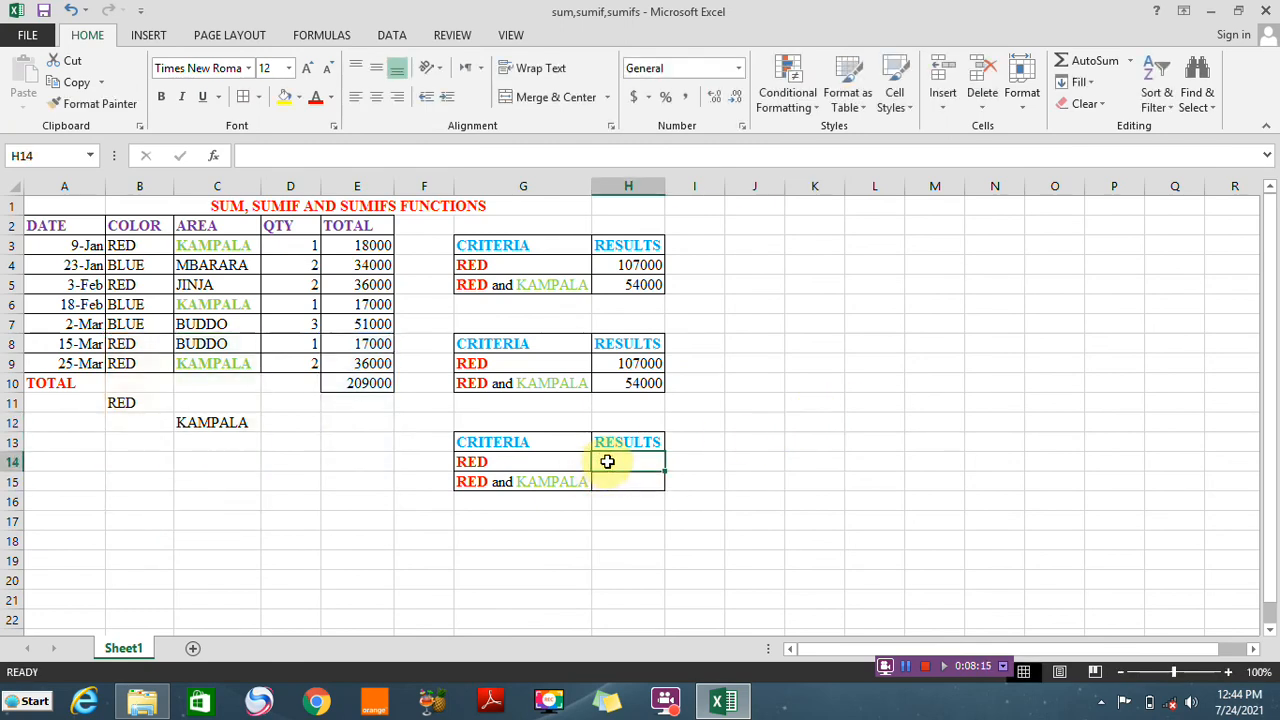
left_click(486, 463)
key("BackSpace")
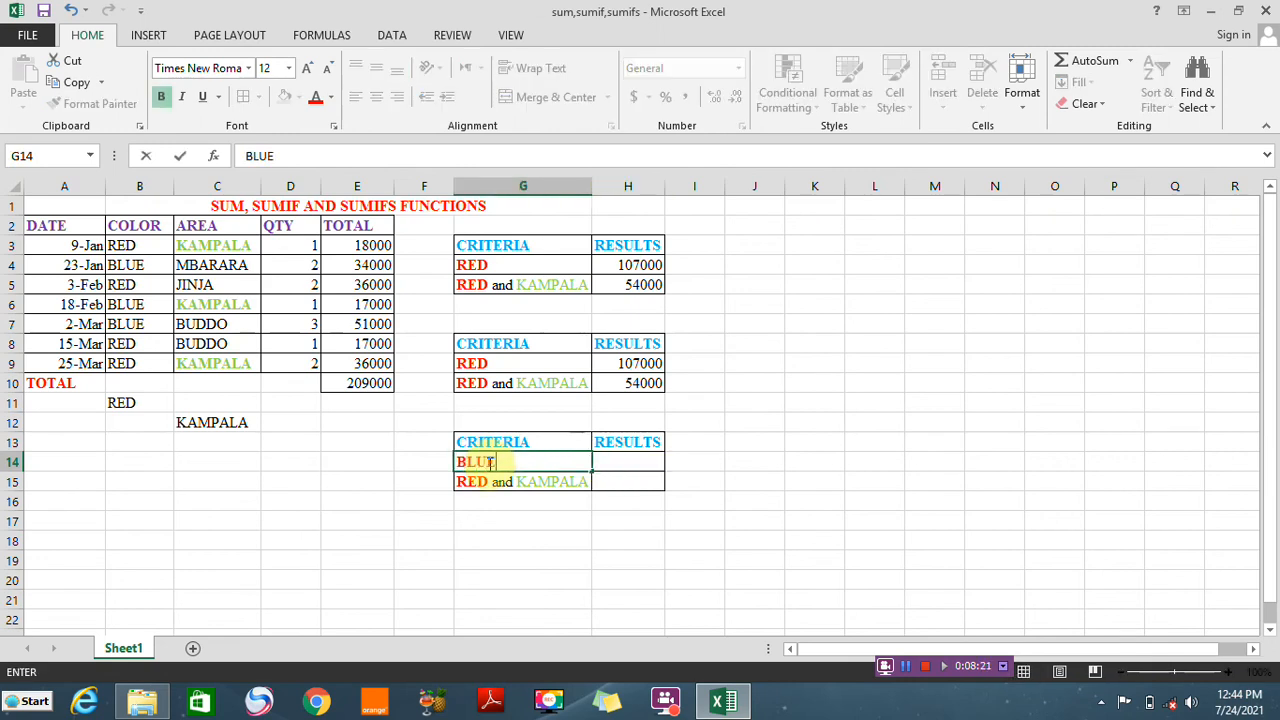
left_click_drag(496, 462, 449, 462)
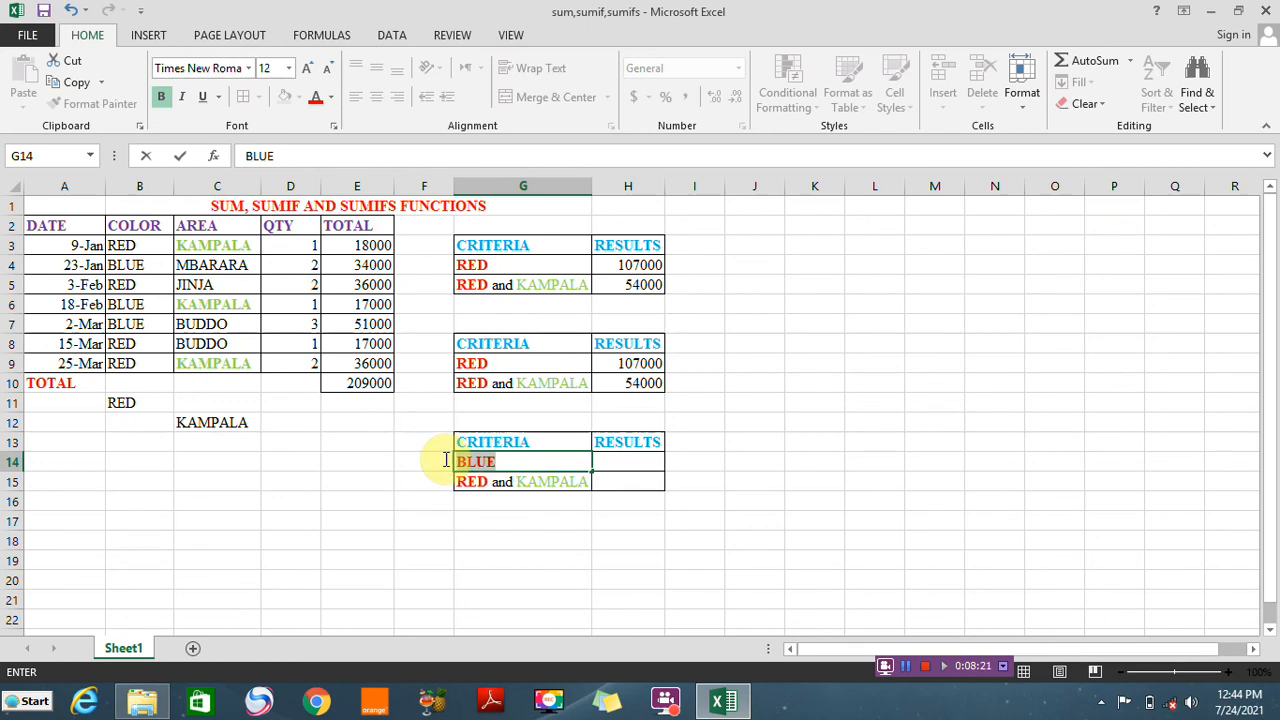
left_click(331, 100)
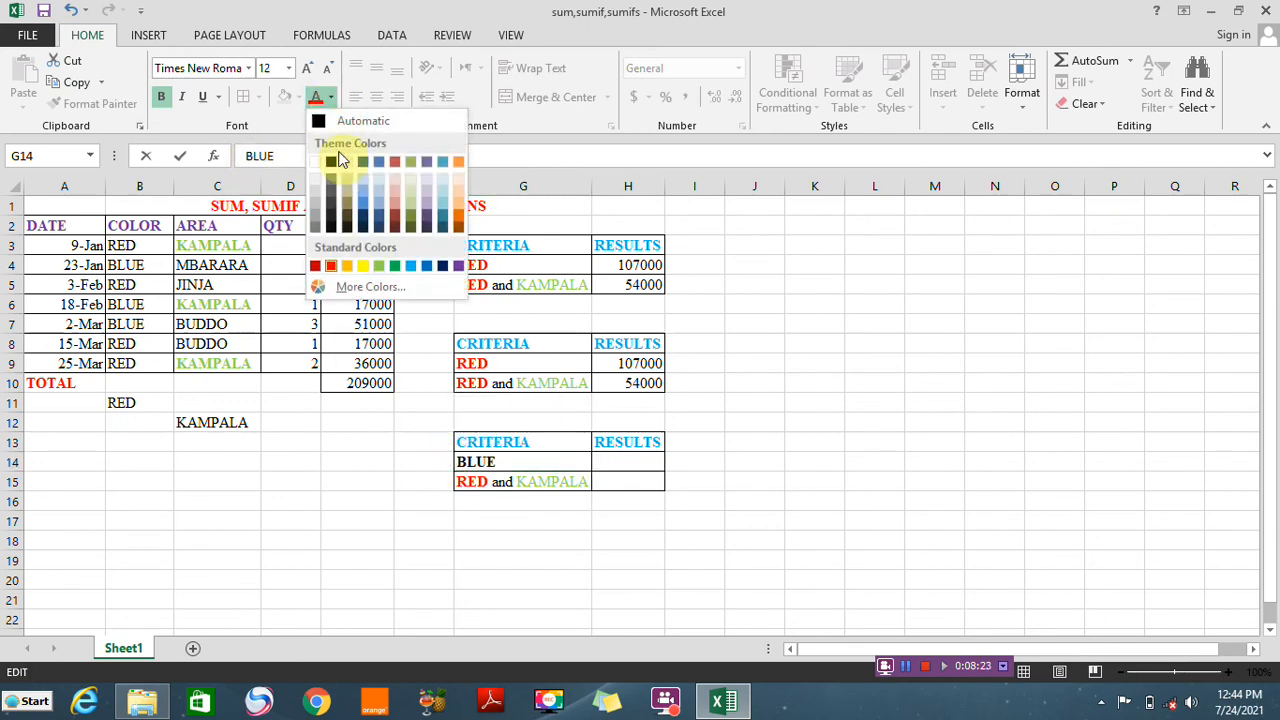
left_click(412, 266)
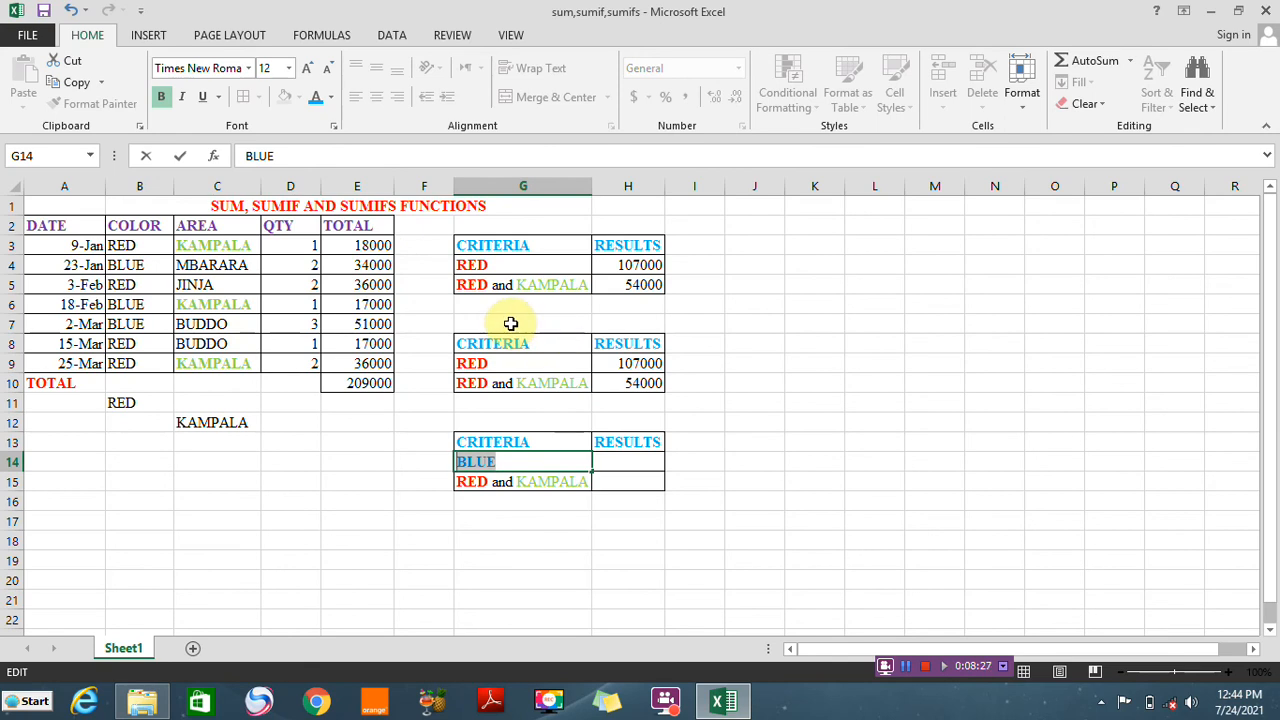
left_click(816, 457)
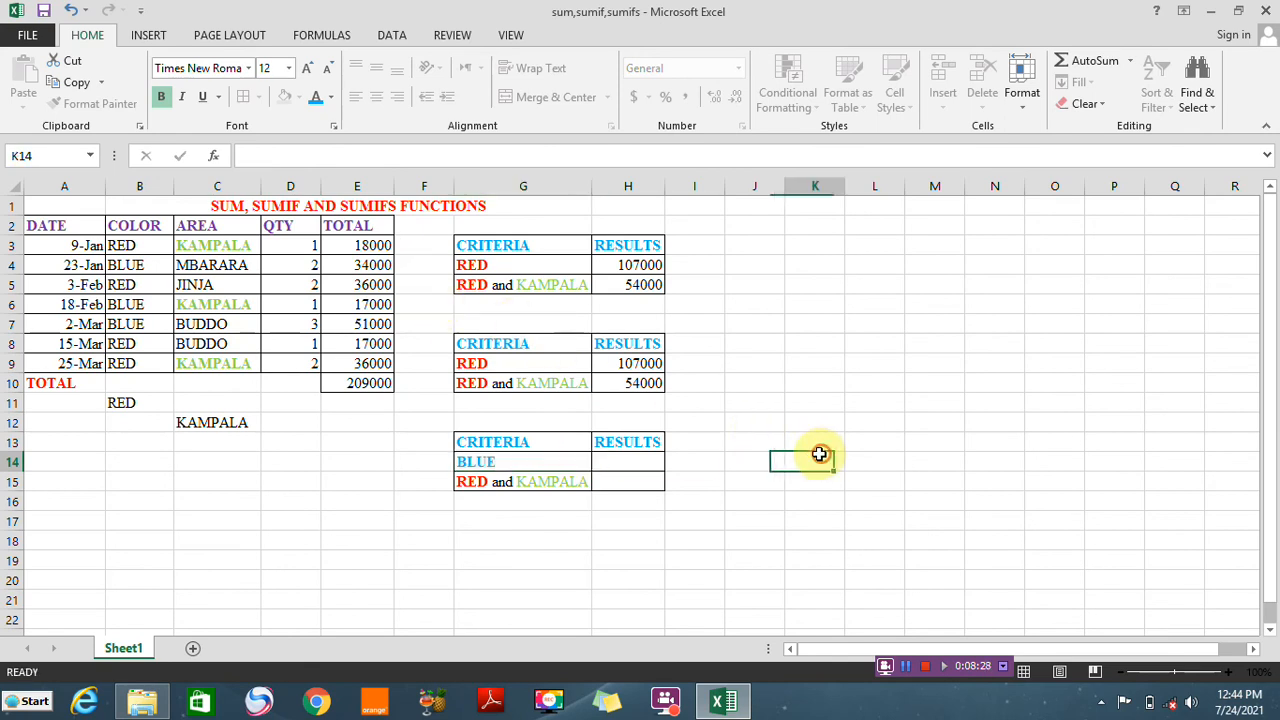
In H14, enter a SUMIF formula with the range B3:B9 and the typed criterion "BLUE"
left_click(606, 462)
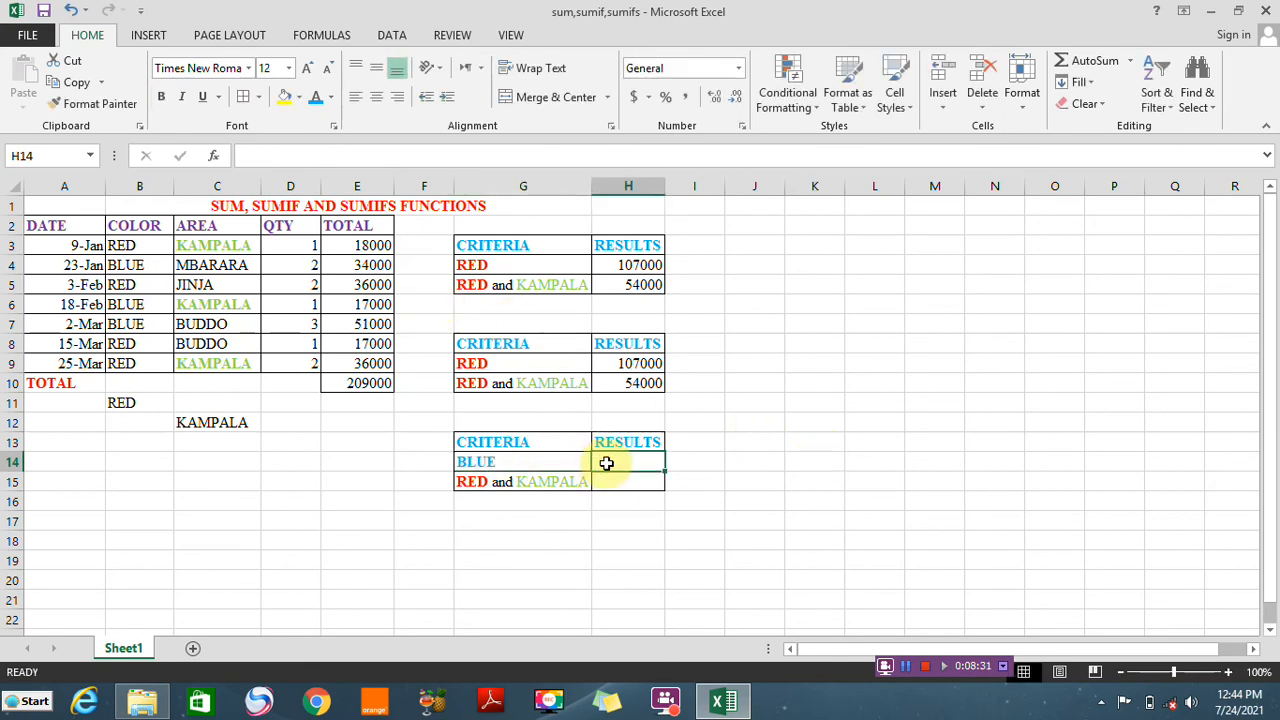
type("=SUN")
key("BackSpace")
type("MI")
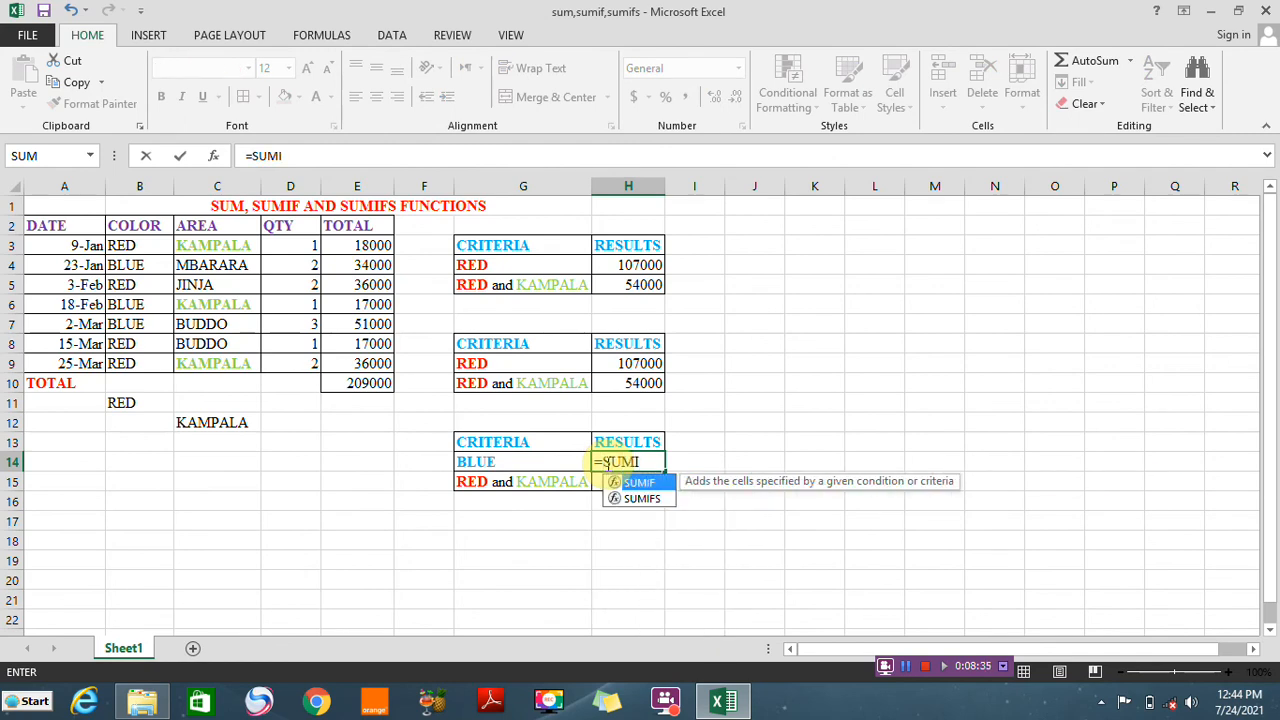
double_click(636, 485)
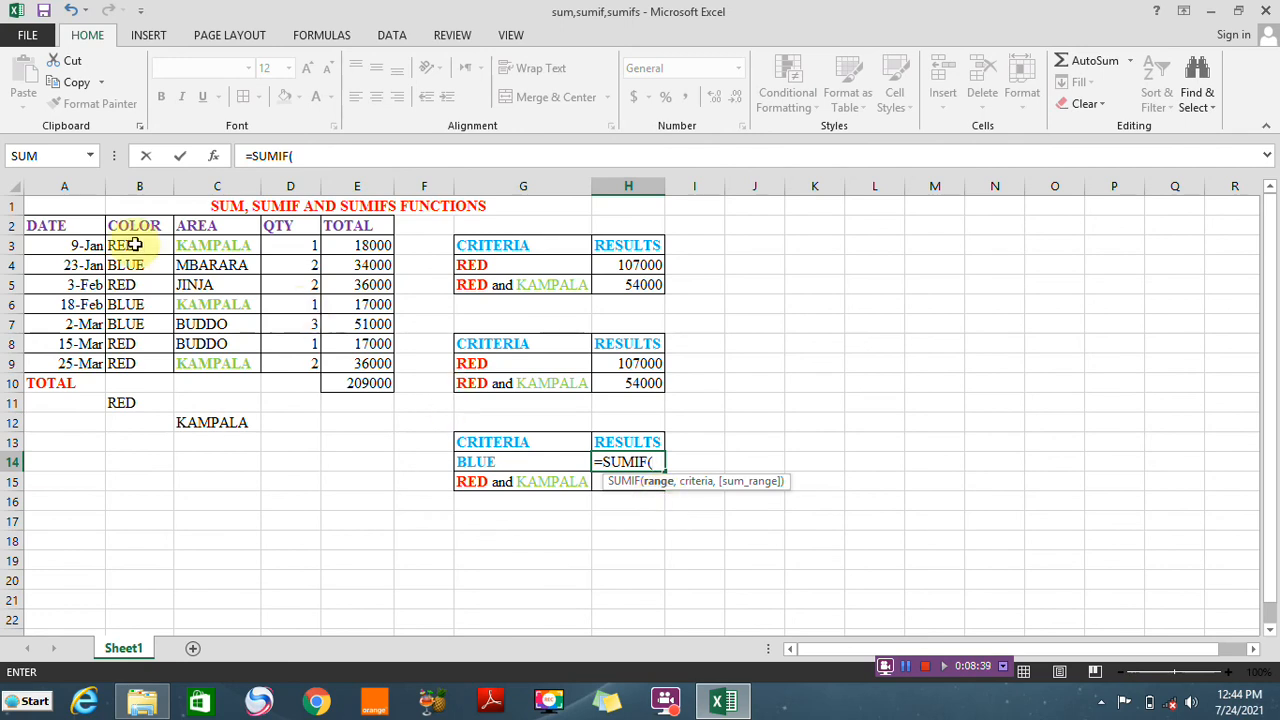
left_click_drag(131, 245, 135, 356)
type(",\"BLUE")
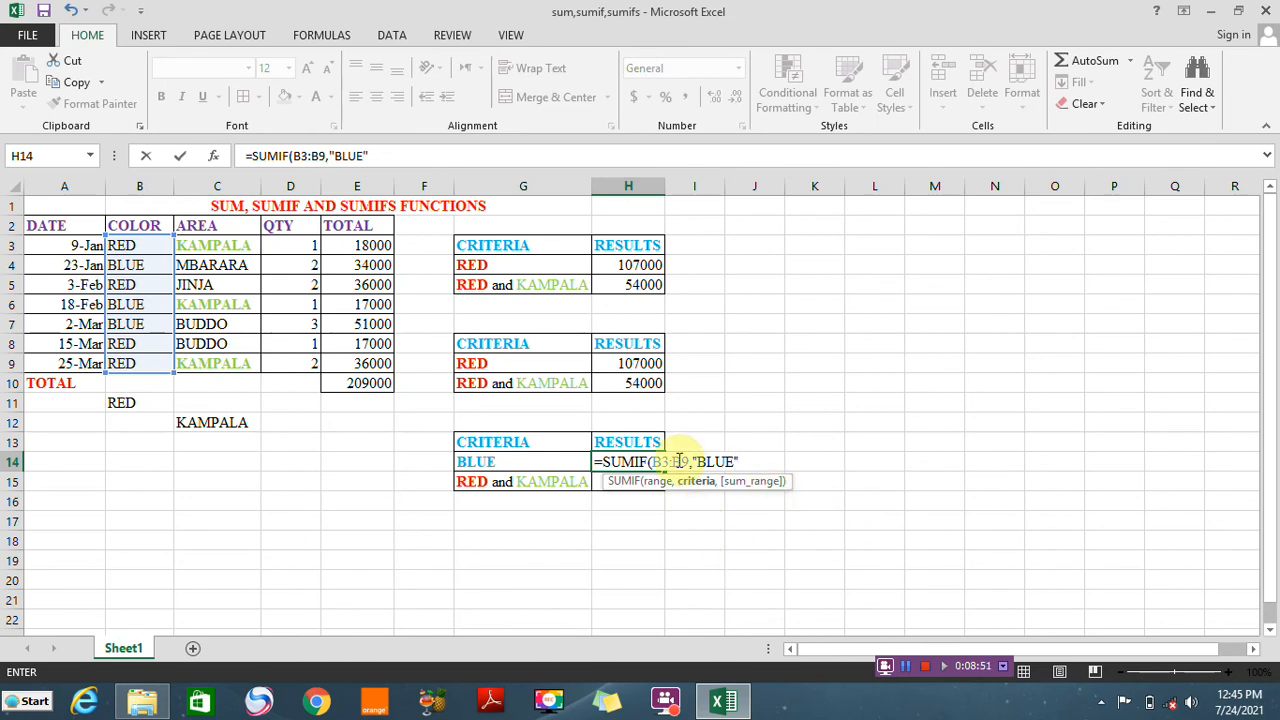
mouse_move(349, 244)
left_mouse_down()
mouse_move(358, 316)
mouse_move(346, 251)
left_mouse_up()
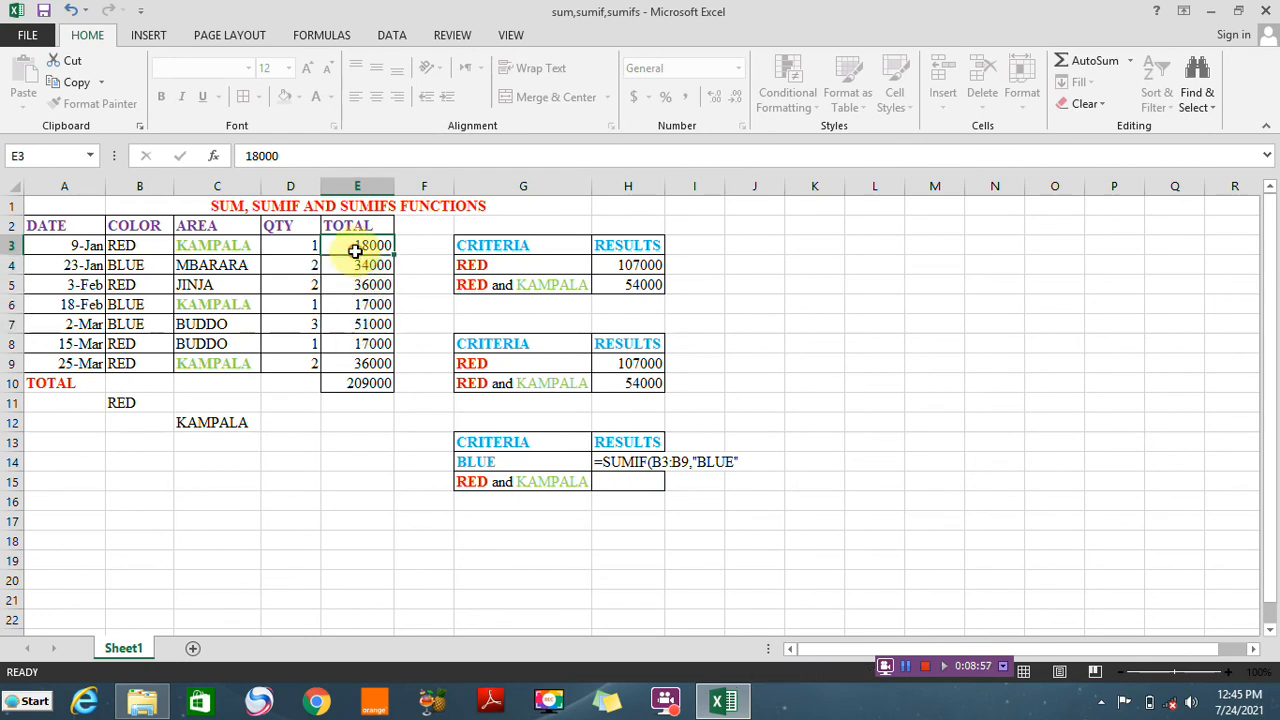
Add E3:E9 as the sum range to the SUMIF formula in H14
double_click(648, 465)
left_click(736, 462)
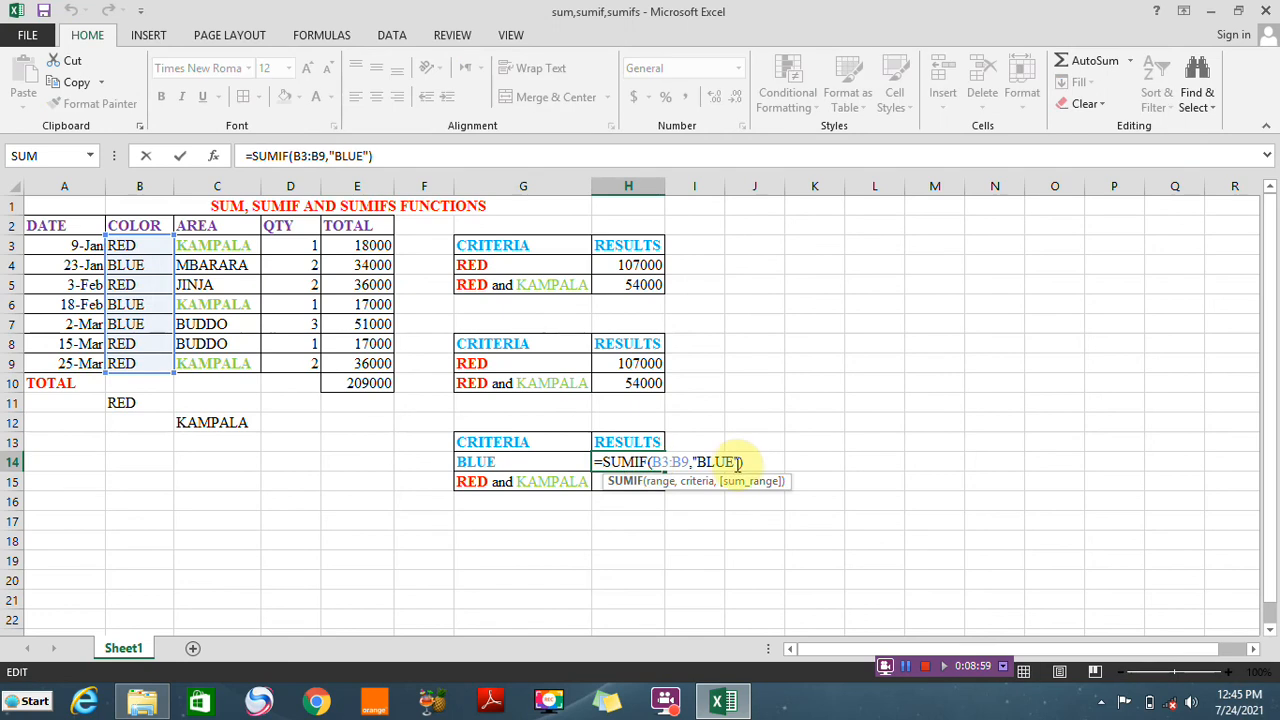
left_click(745, 463)
key("BackSpace")
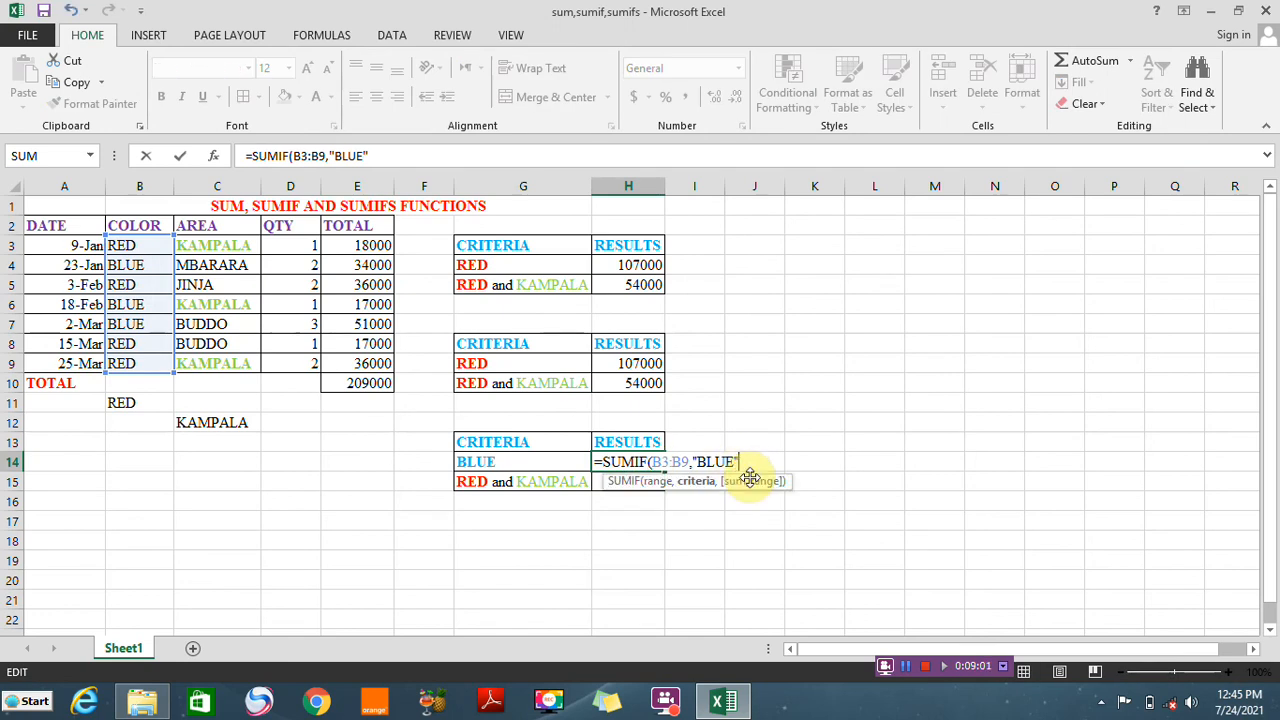
type(",")
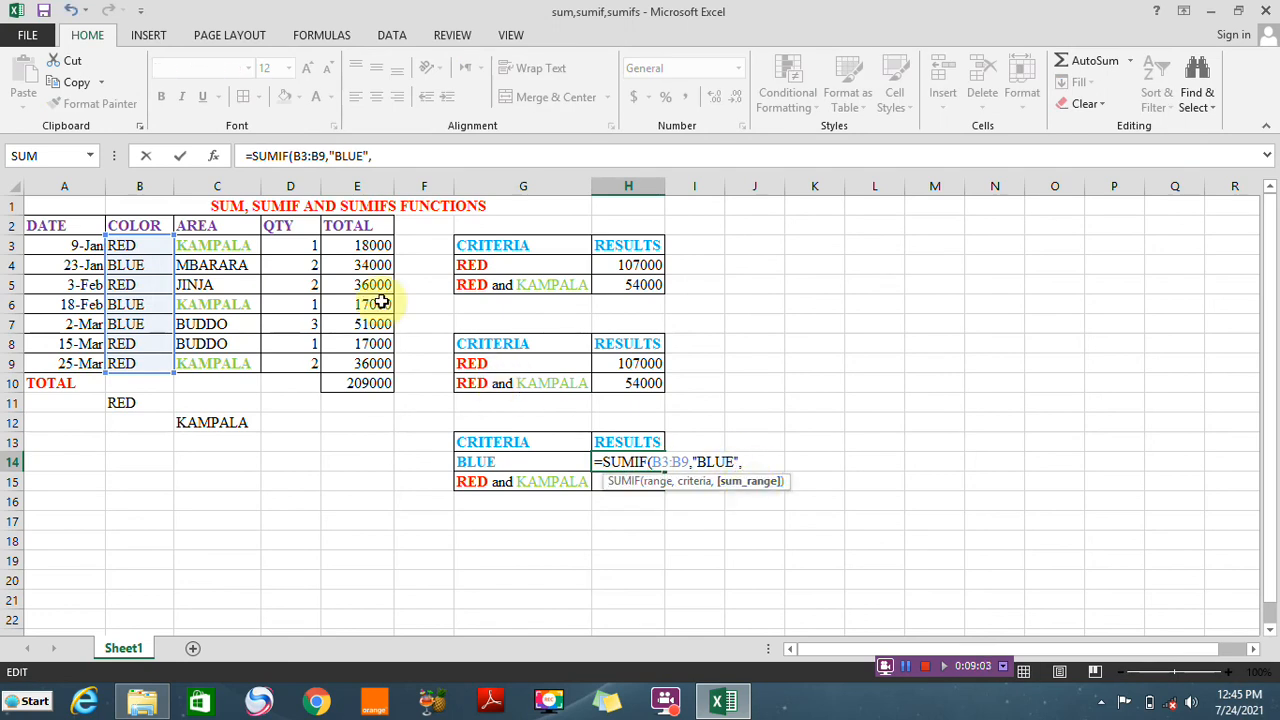
left_click_drag(338, 245, 350, 357)
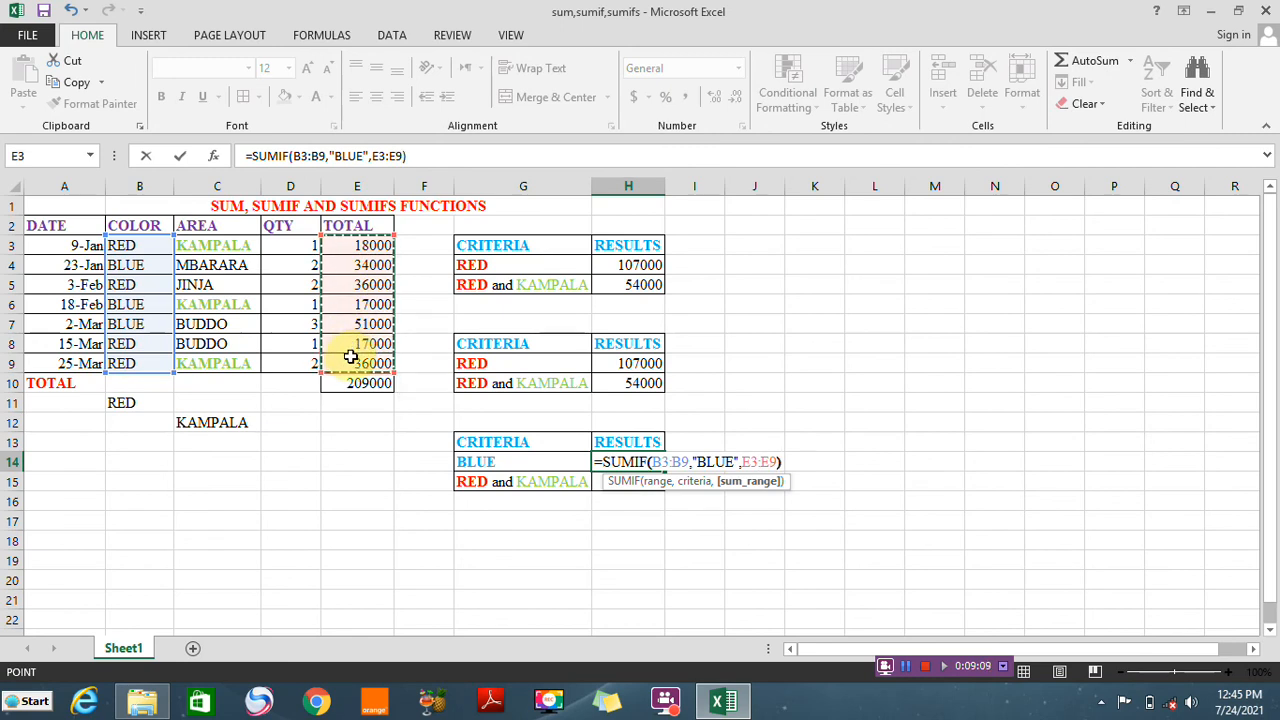
key("Return")
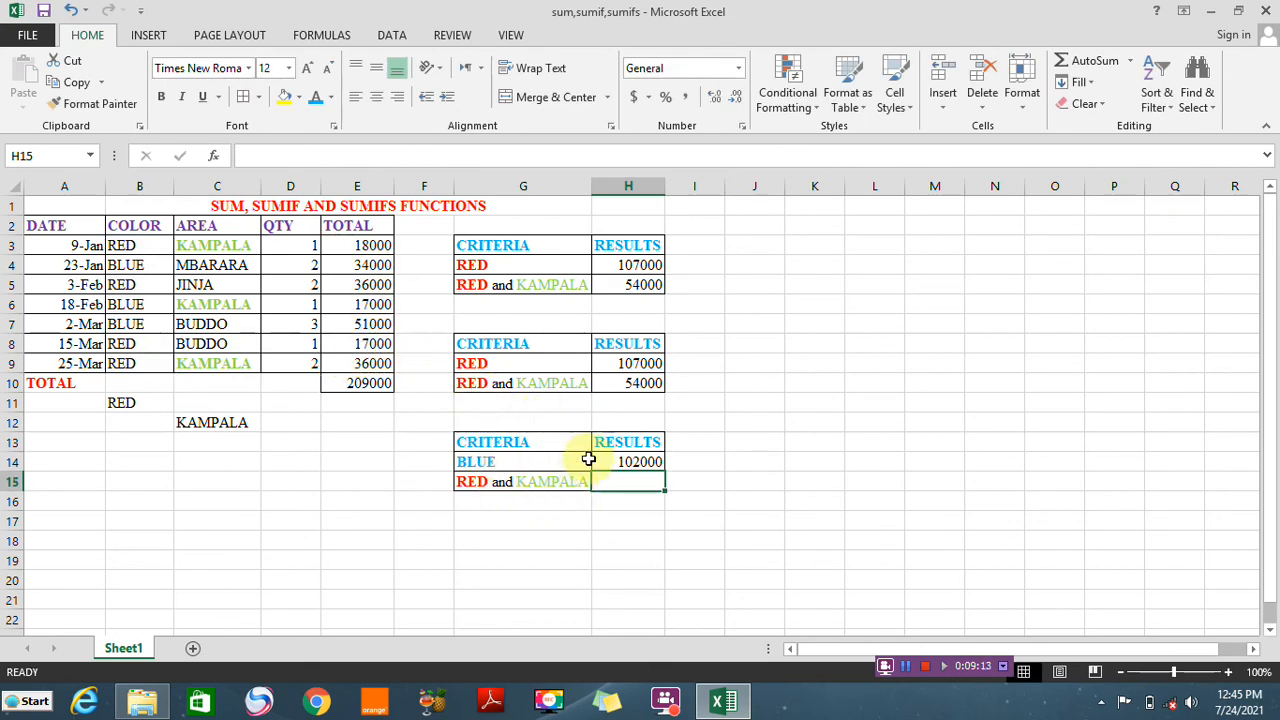
Widen column G and change the criteria label in G15 to "RED , KAMPALA, QTY"
left_click_drag(591, 187, 711, 193)
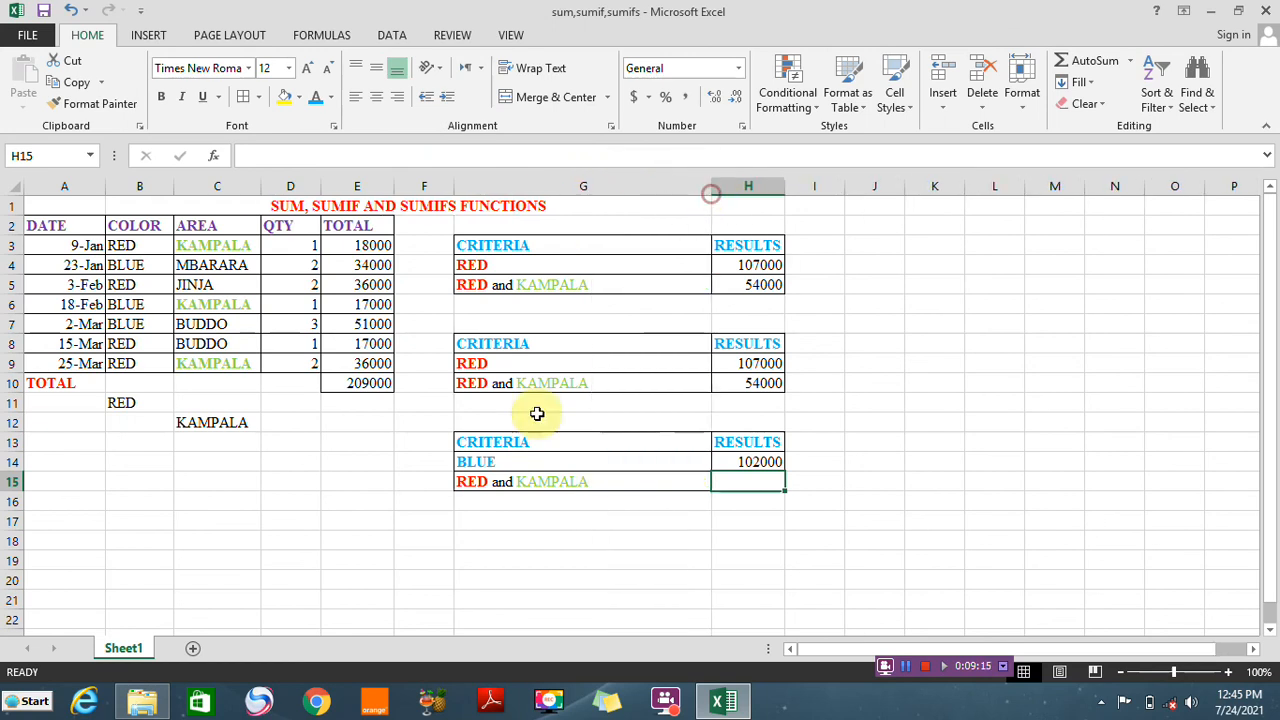
double_click(515, 482)
key("BackSpace")
key("BackSpace")
key("BackSpace")
type(",")
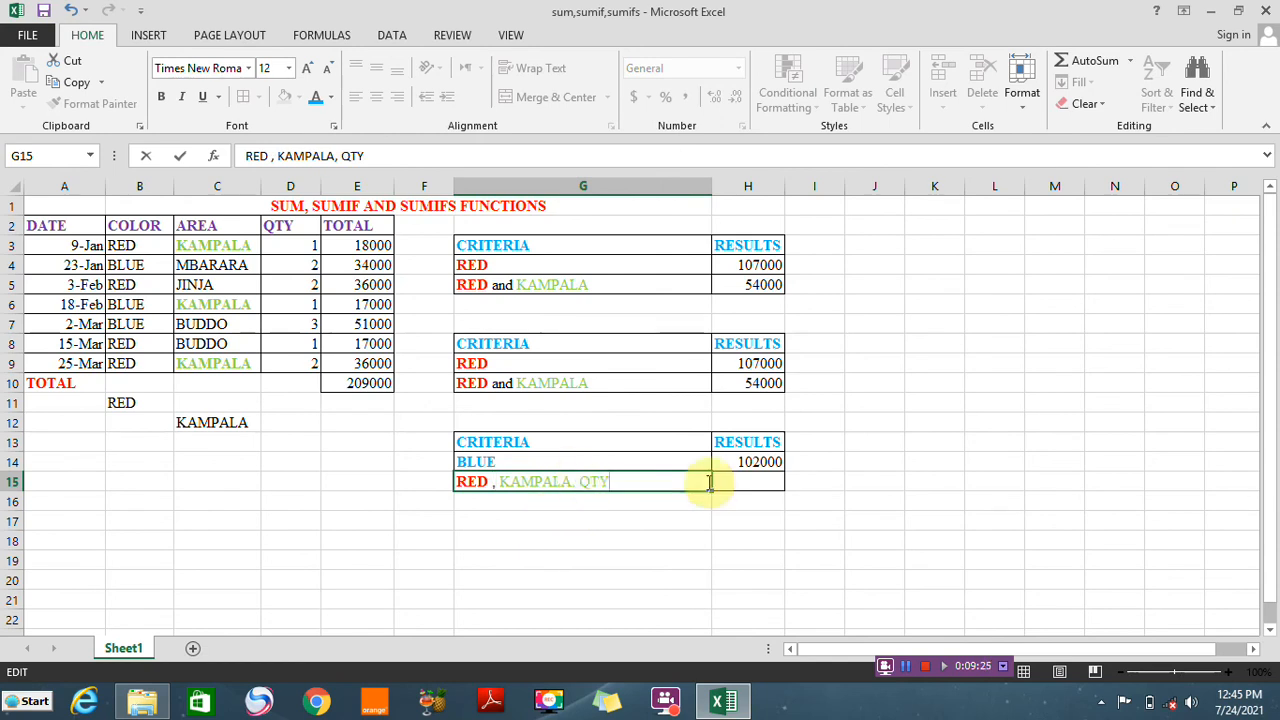
key("Tab")
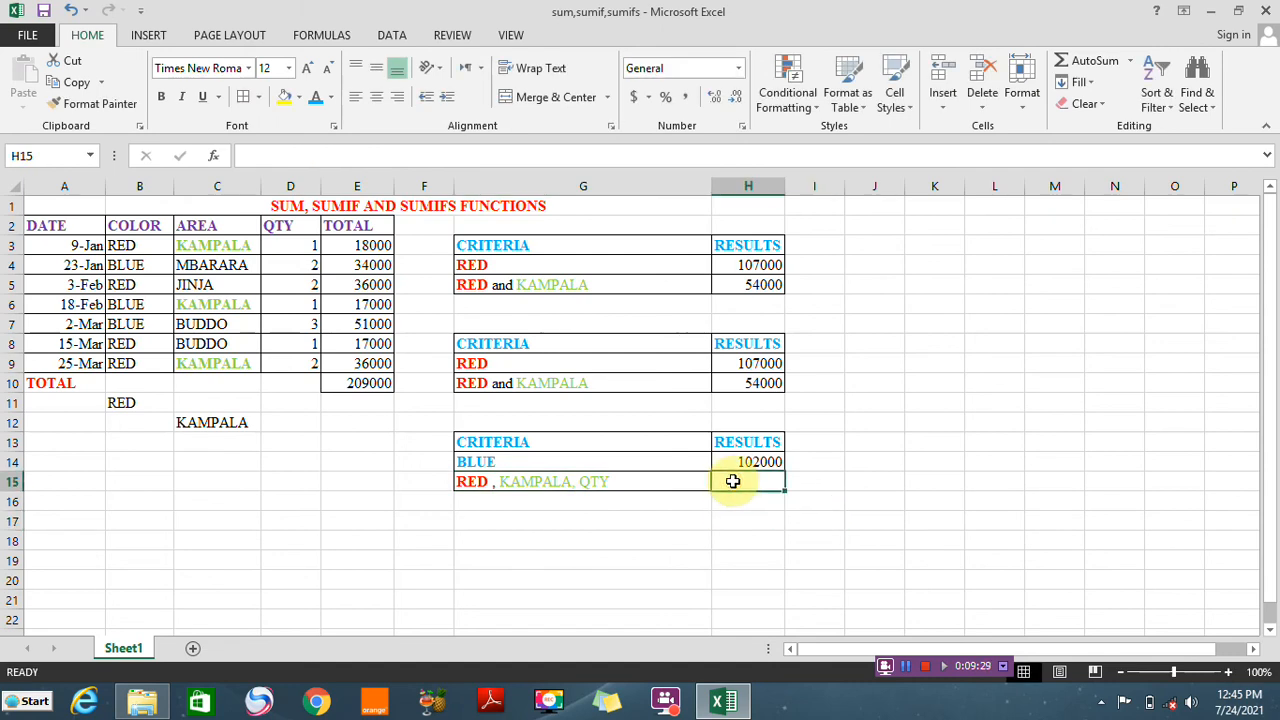
In H15, begin a SUMIFS formula with E3:E9 as the sum range
type("=SU")
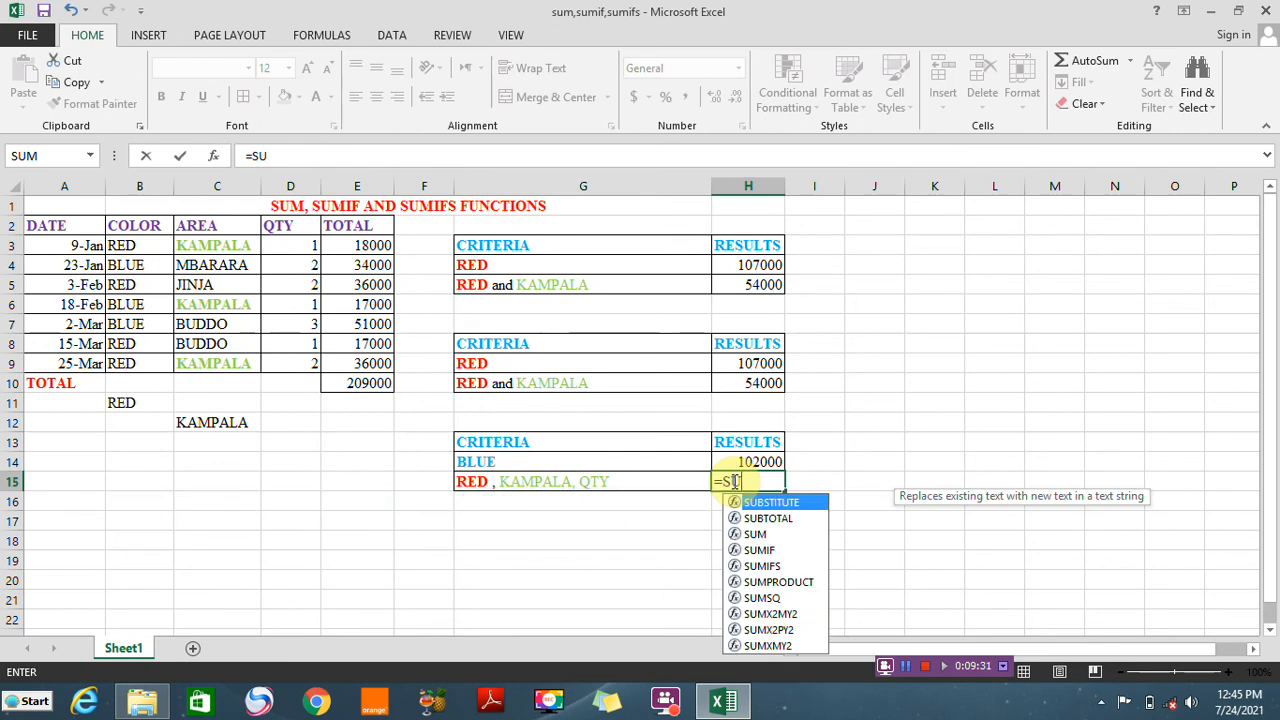
type("M")
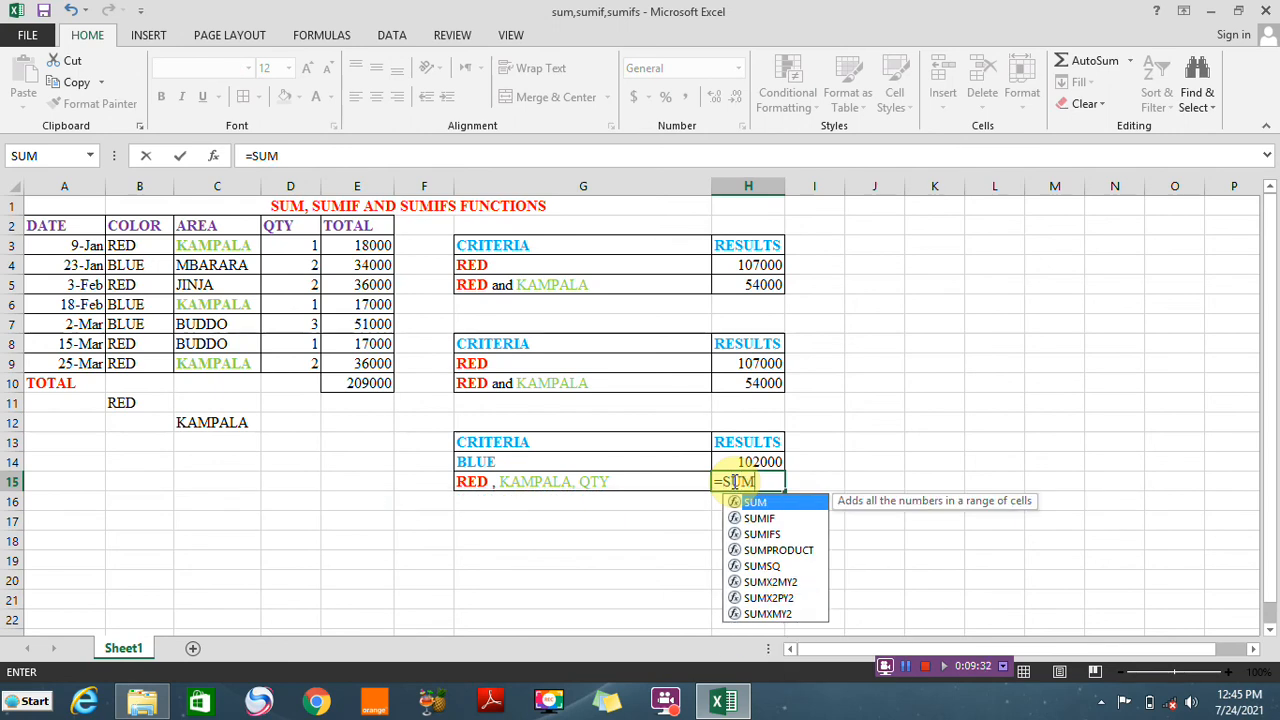
double_click(765, 534)
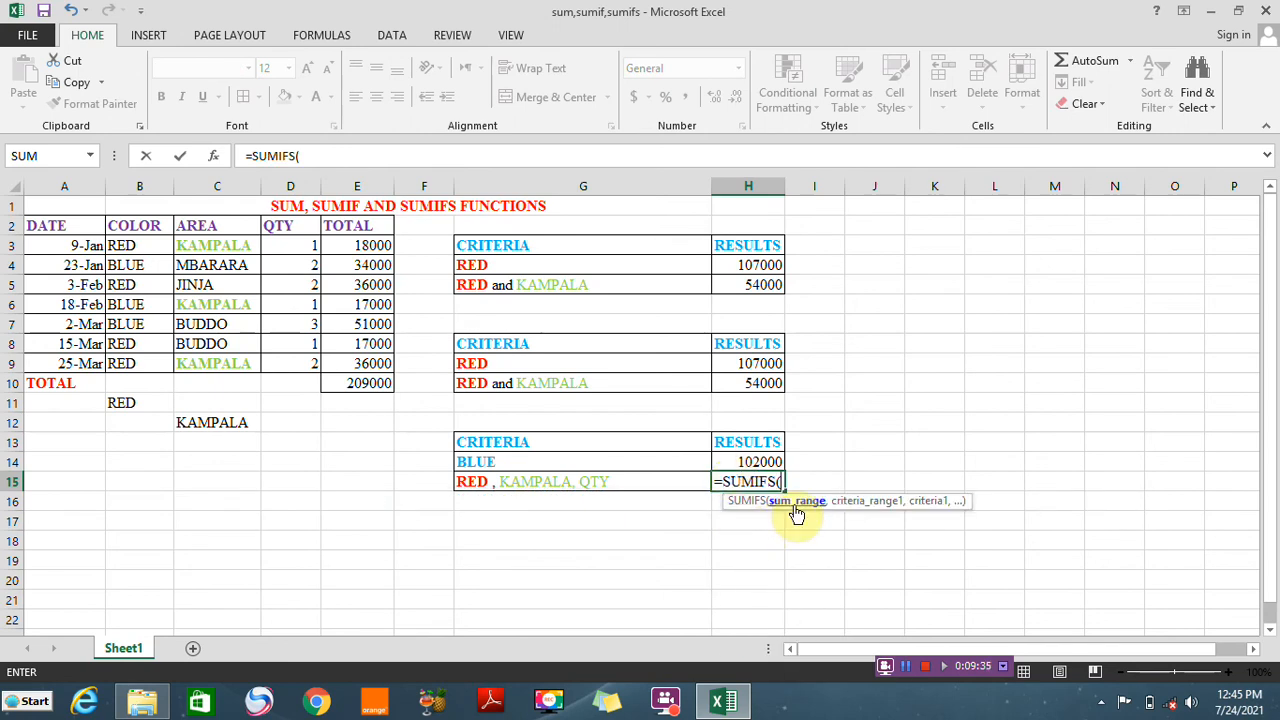
left_click(347, 246)
left_click_drag(347, 246, 347, 356)
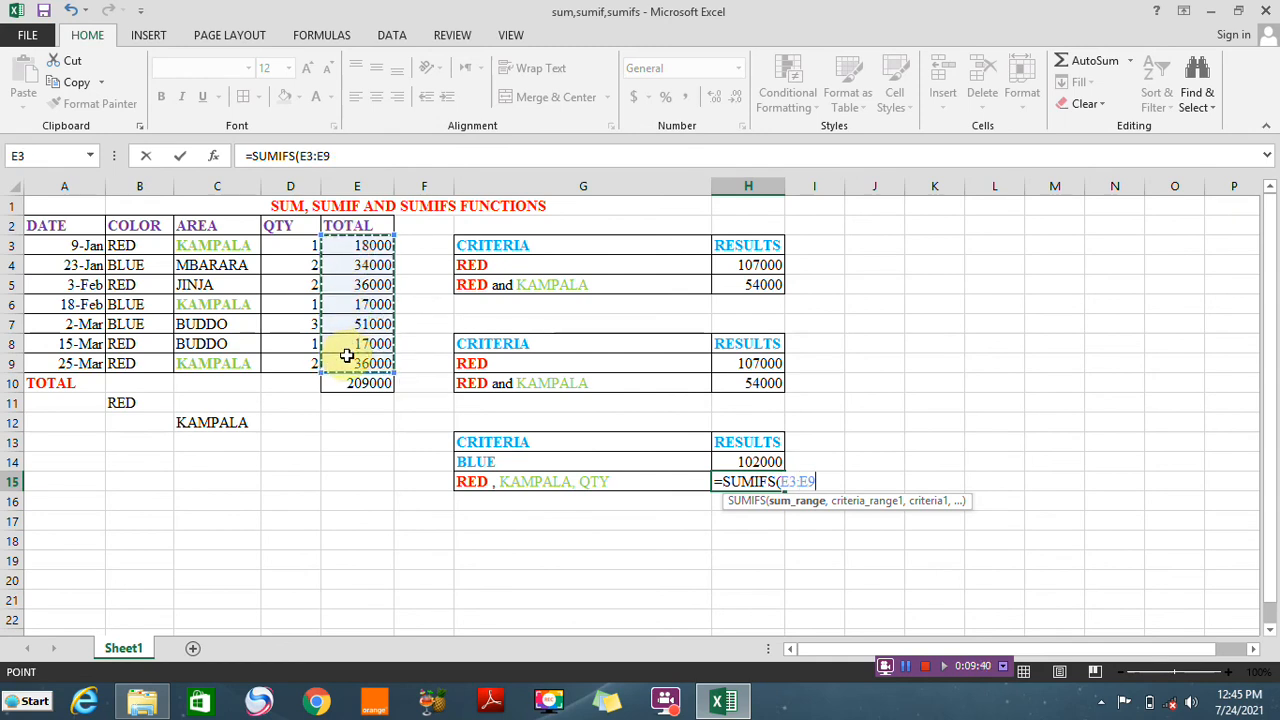
type(",")
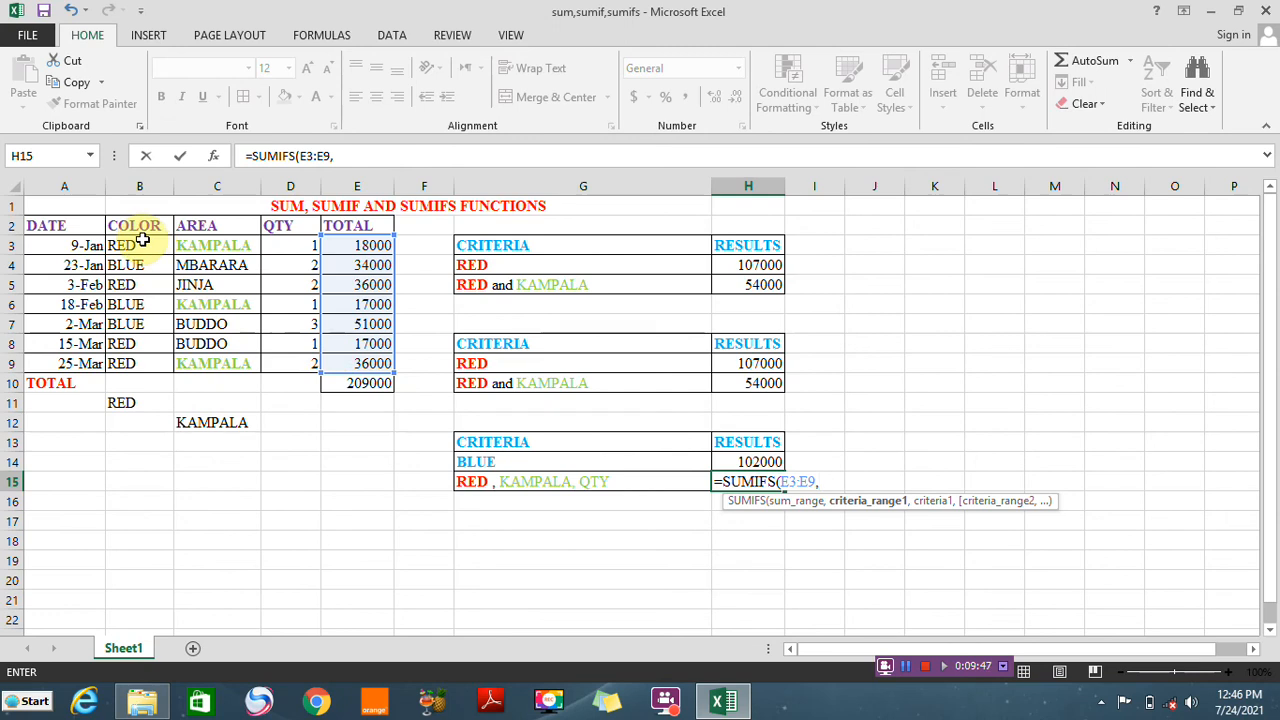
Add the criteria range B3:B9 with criterion cell B11 and the range C3:C9 with criterion cell C12 to the SUMIFS formula
left_click_drag(143, 240, 146, 354)
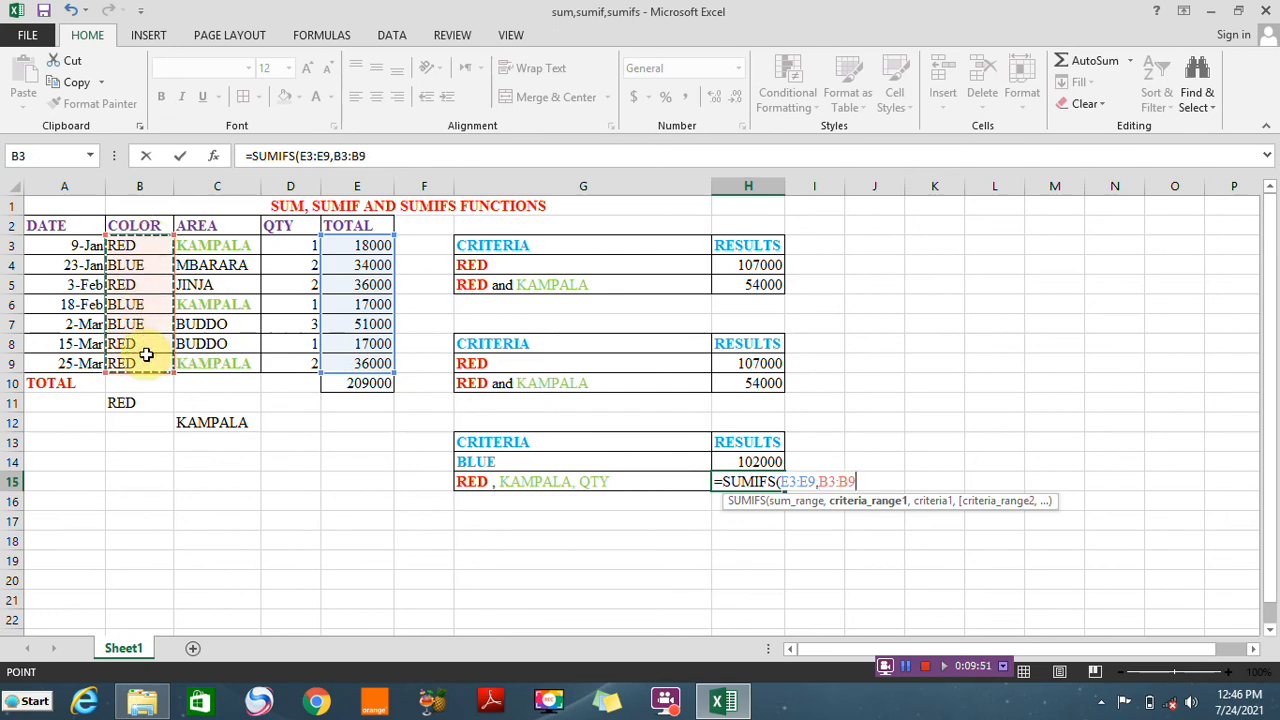
type(",")
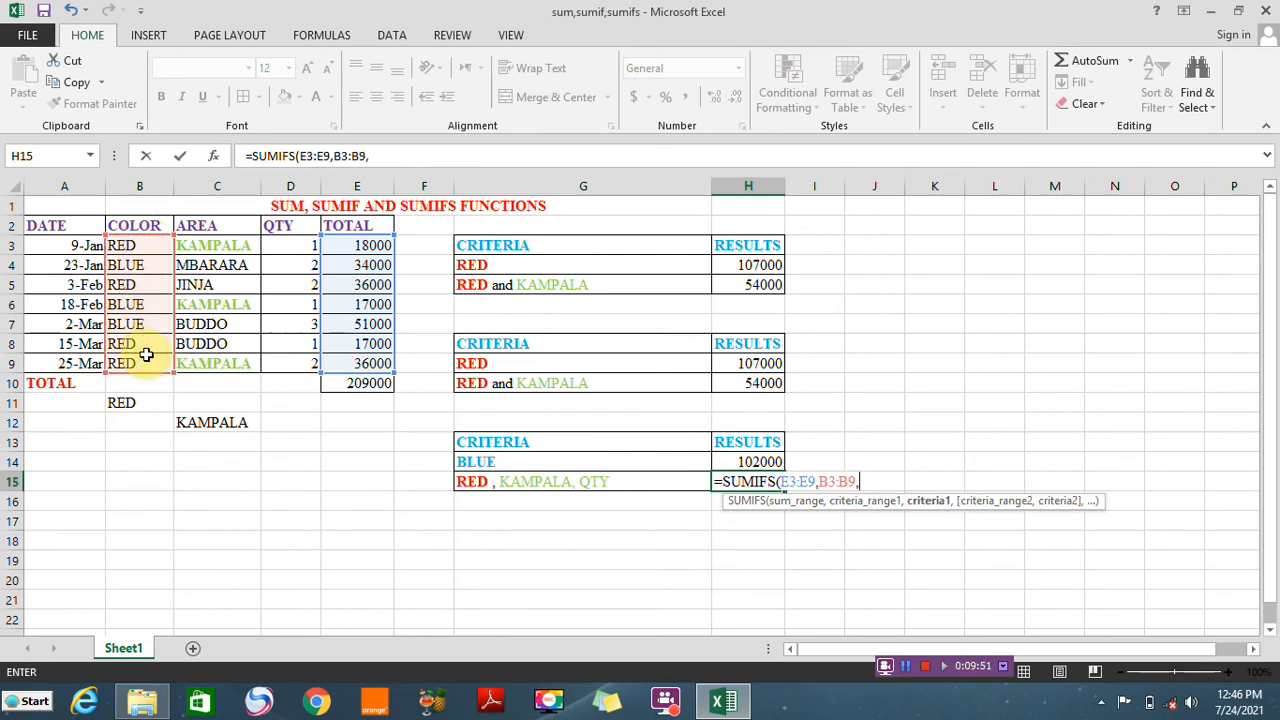
left_click(128, 403)
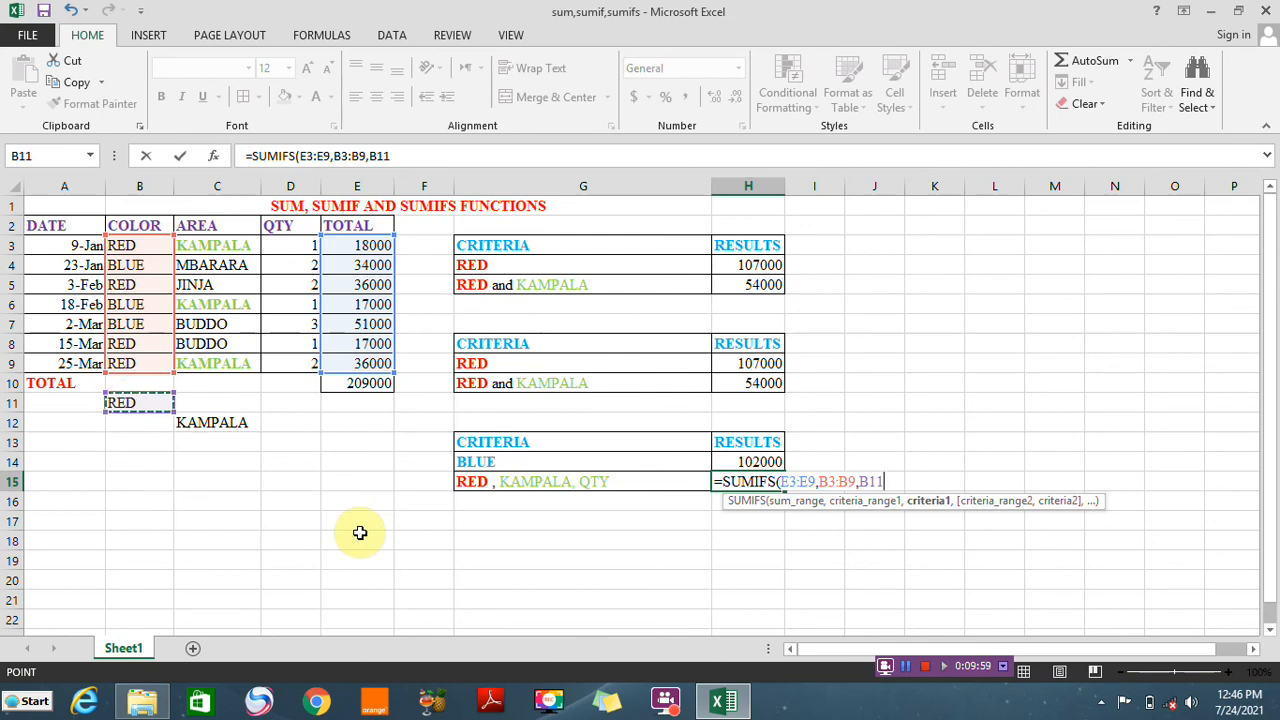
type(",")
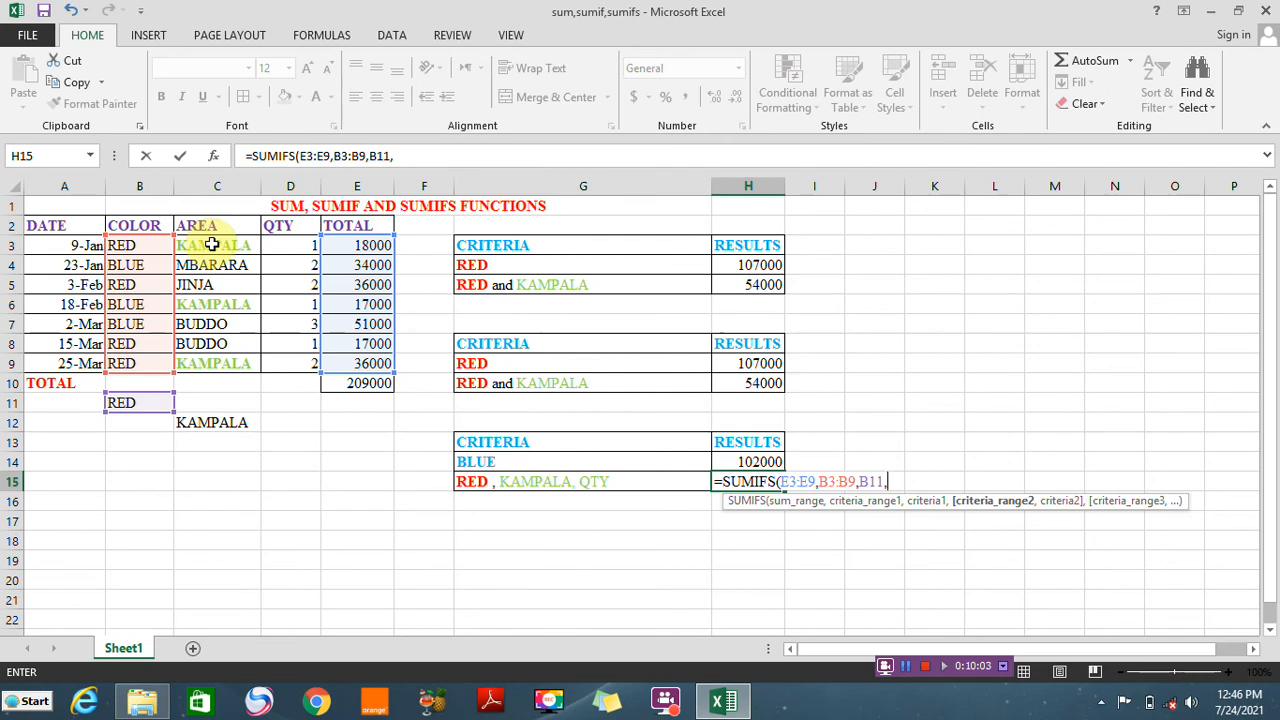
left_click_drag(217, 245, 220, 362)
type(",")
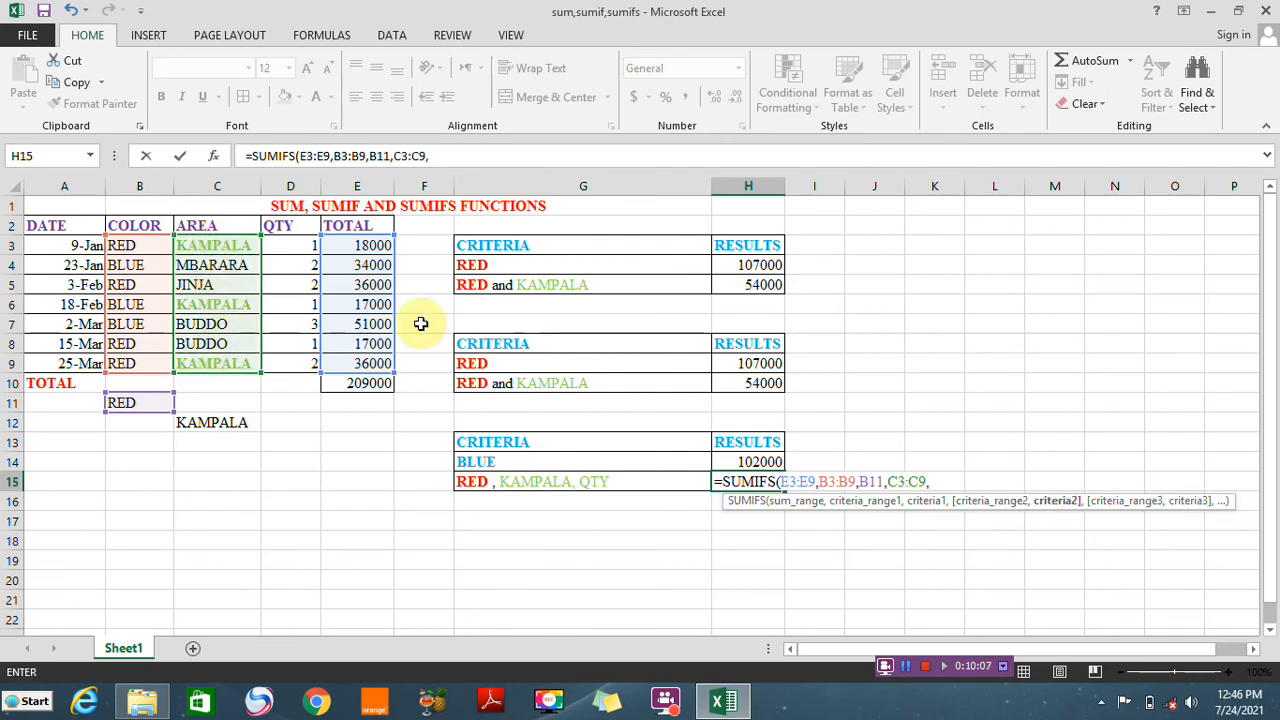
left_click(212, 421)
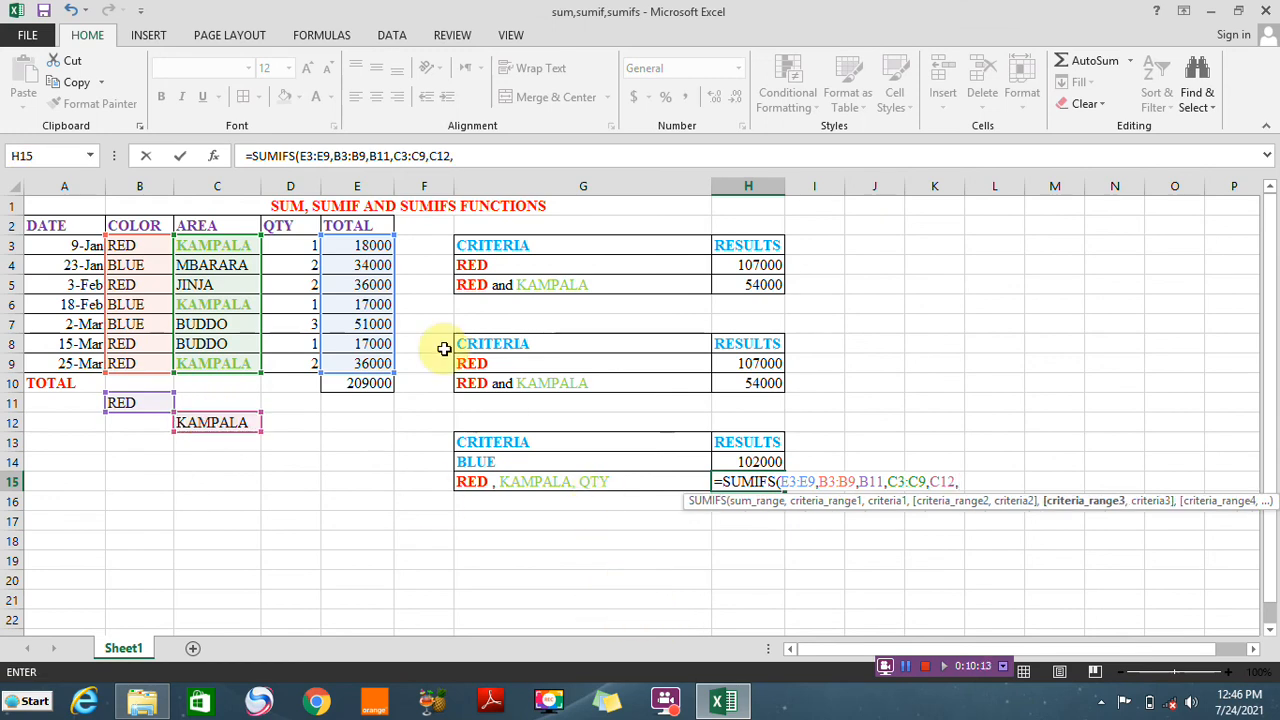
Complete the H15 SUMIFS formula with the third criteria range D3:D9 and criterion 1, and minimize the workbook window
left_click(290, 244)
left_click_drag(290, 277, 290, 357)
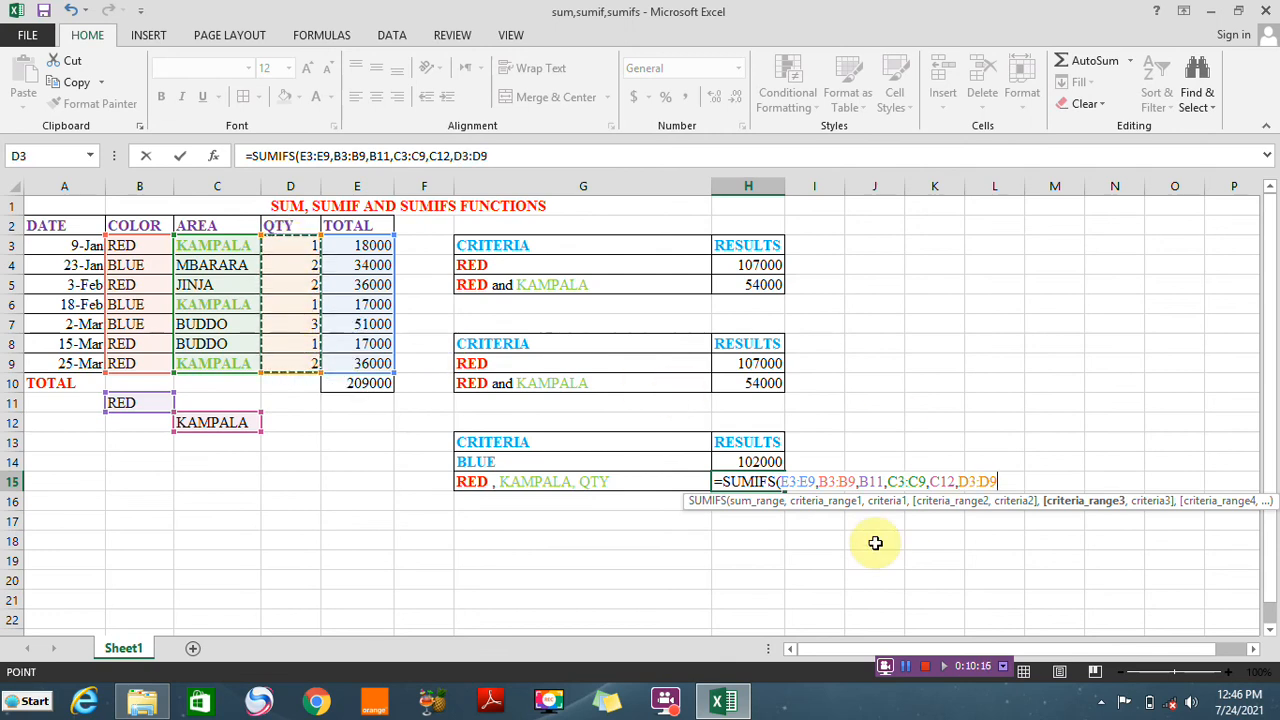
type(",")
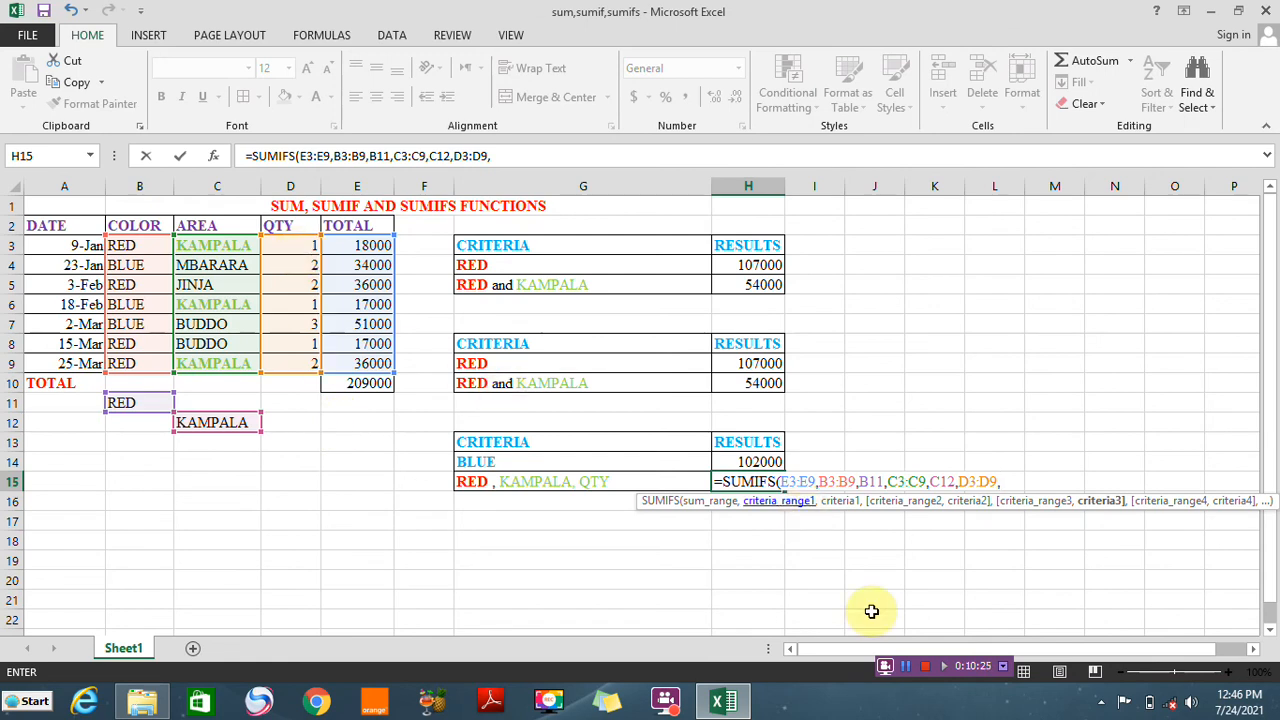
type("1")
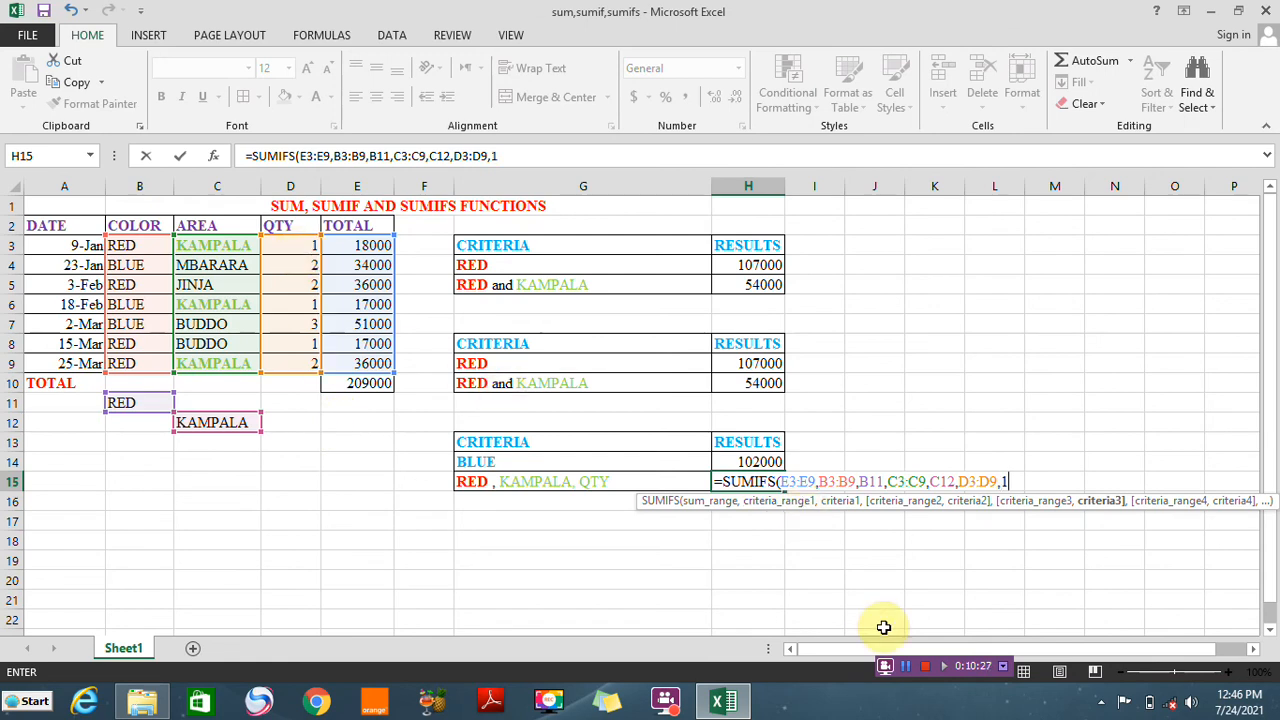
type(")")
key("Return")
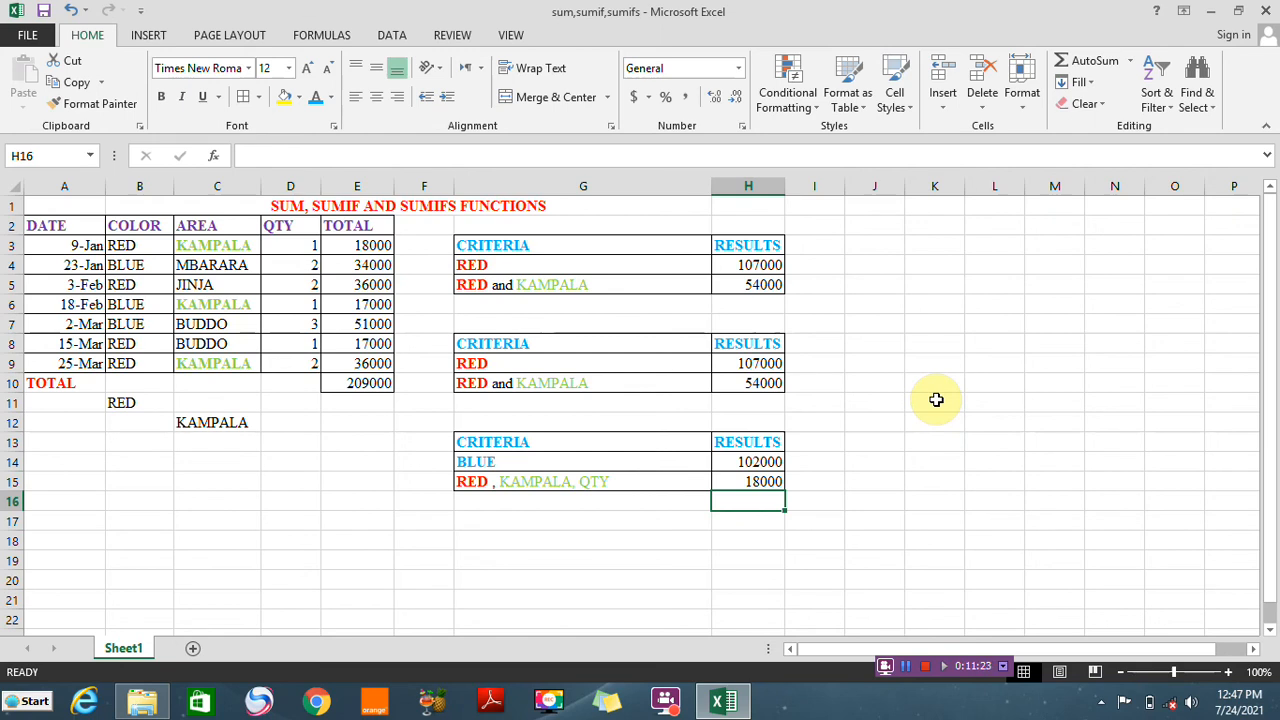
left_click(1210, 11)
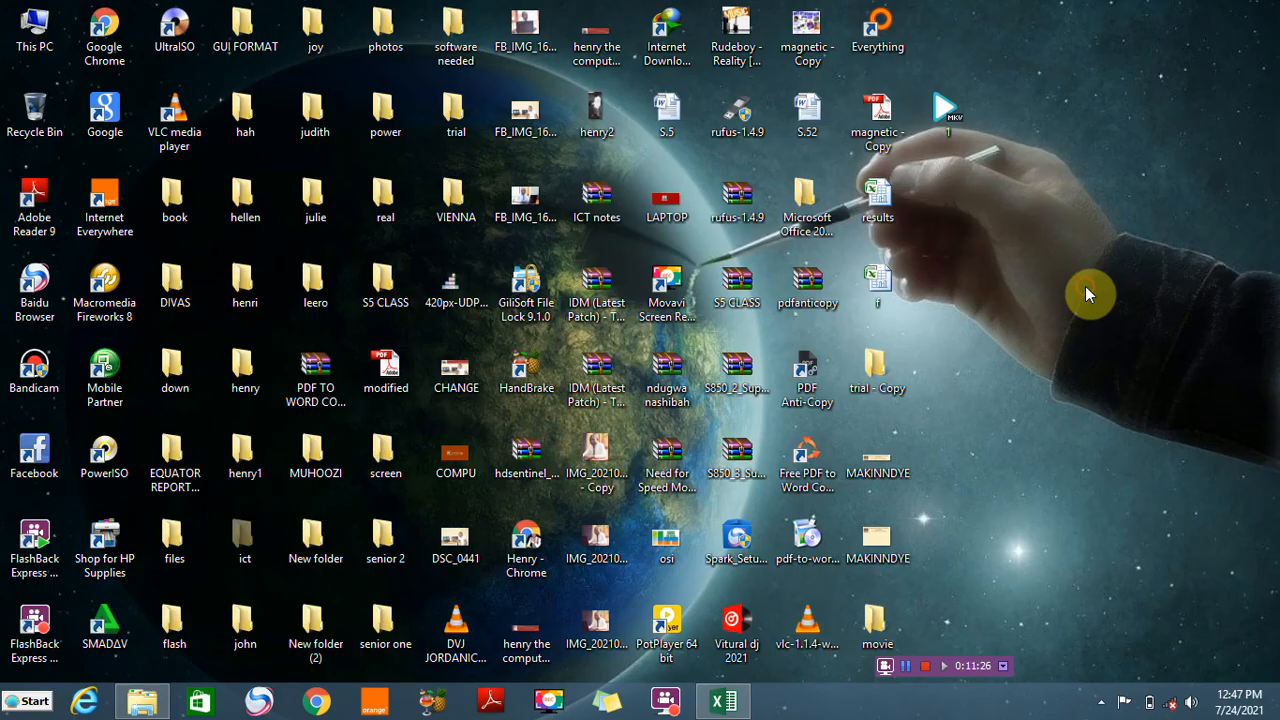